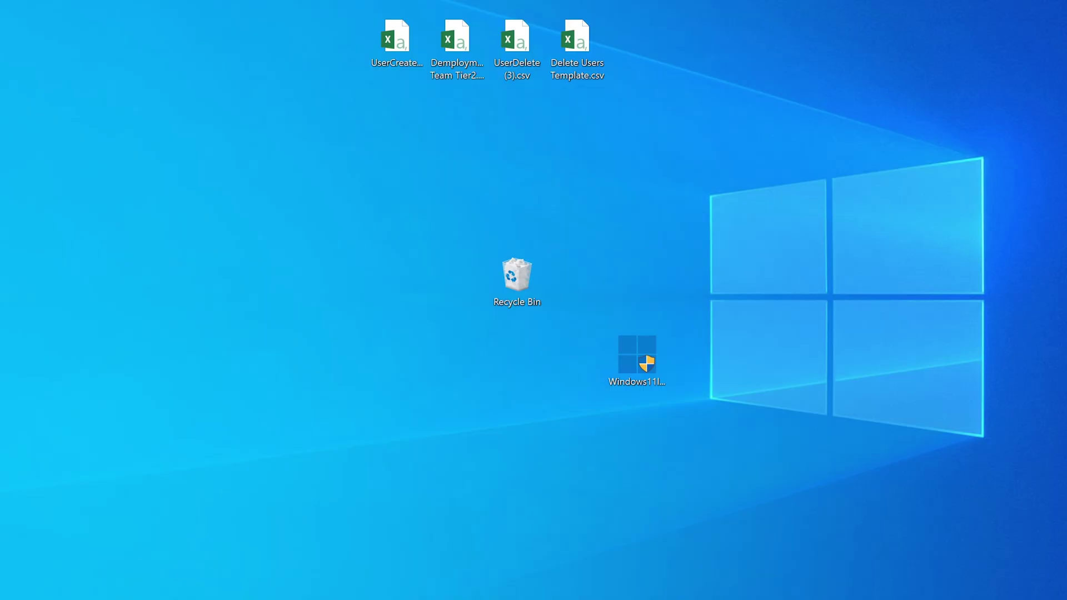
Open a File Explorer window on This PC and position it lower on the desktop.
key(super+e)
drag(664, 81, 650, 124)
drag(957, 515, 976, 550)
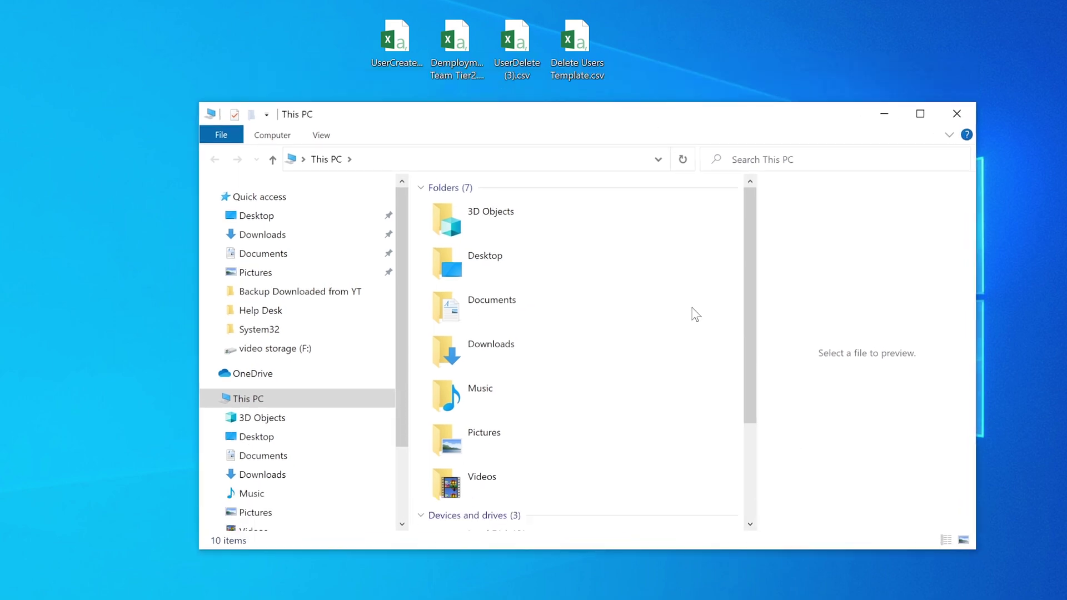
drag(750, 255, 762, 370)
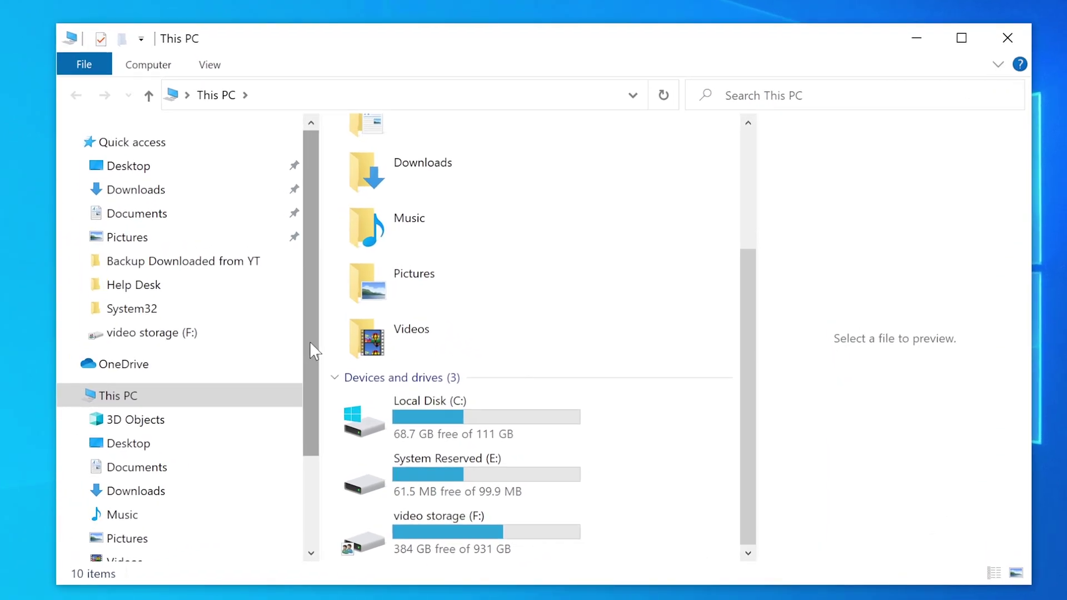
Browse into C:\Users and select the profile folders in turn, ending on Default.
double_click(451, 413)
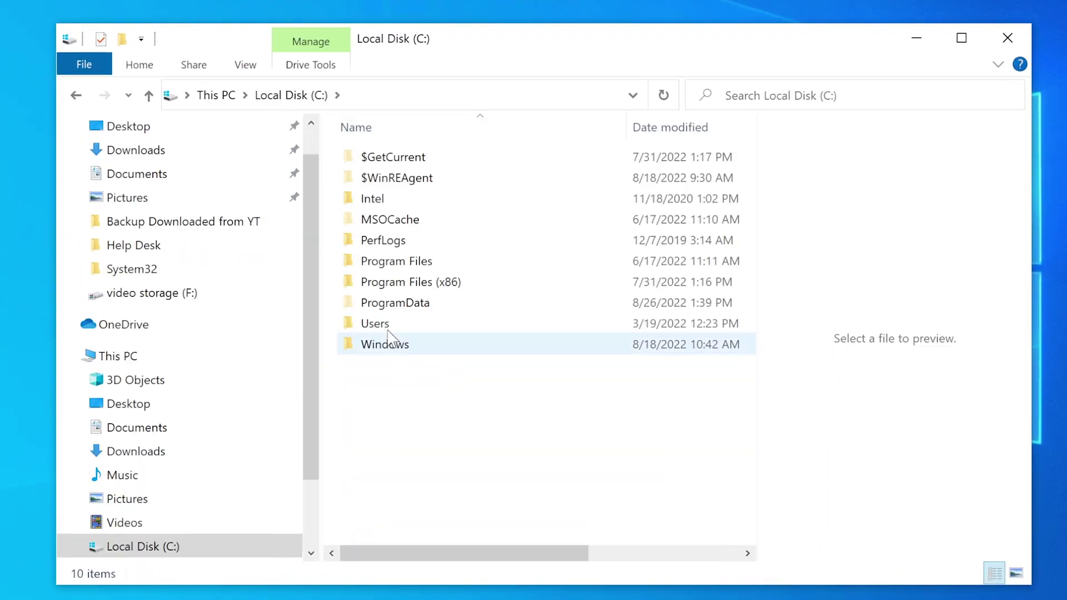
double_click(391, 325)
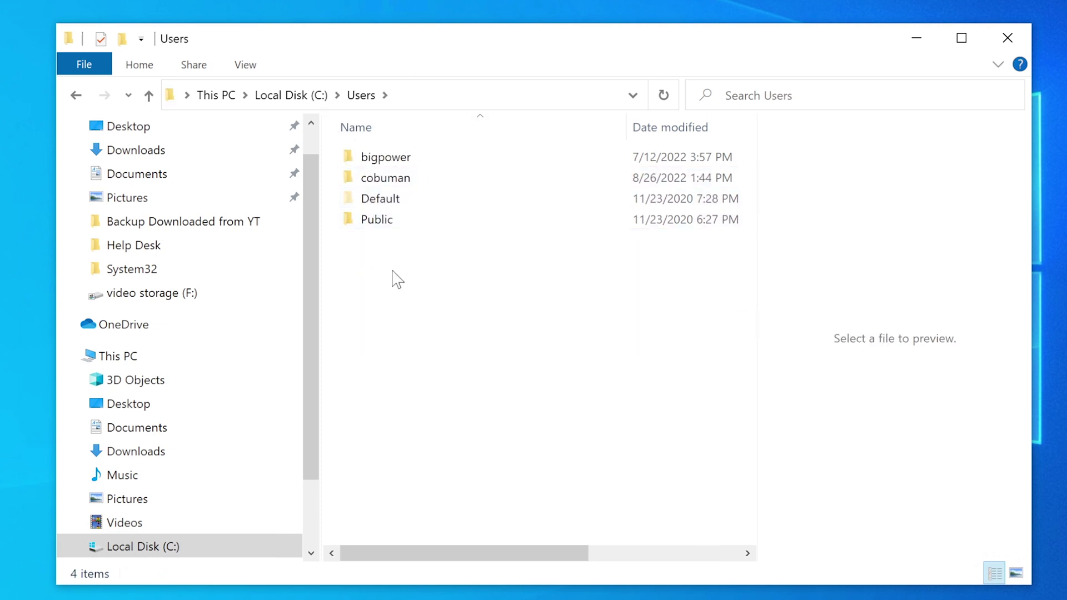
click(413, 164)
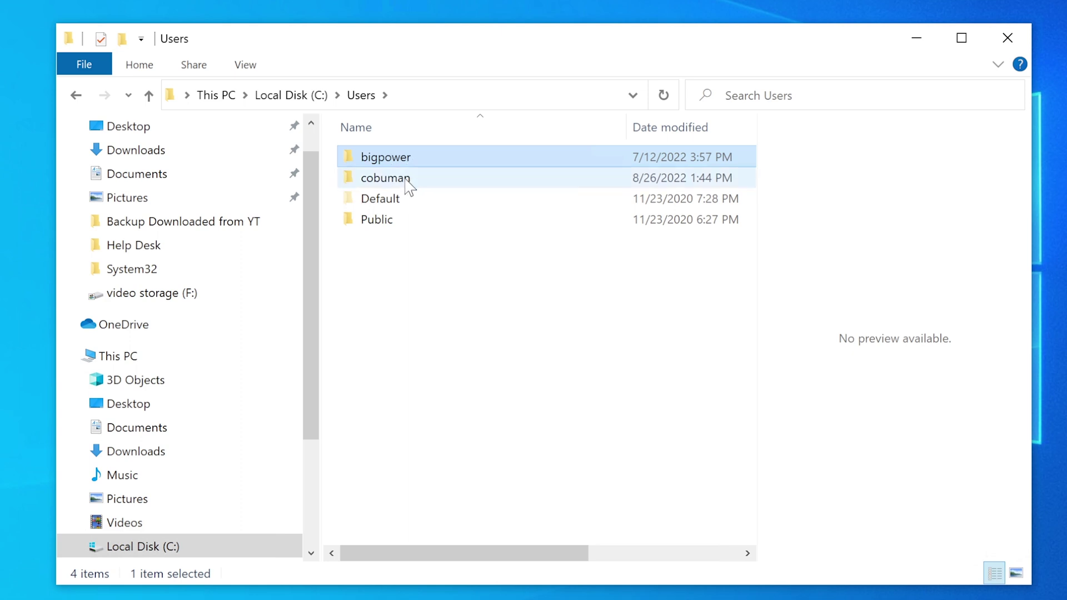
click(407, 182)
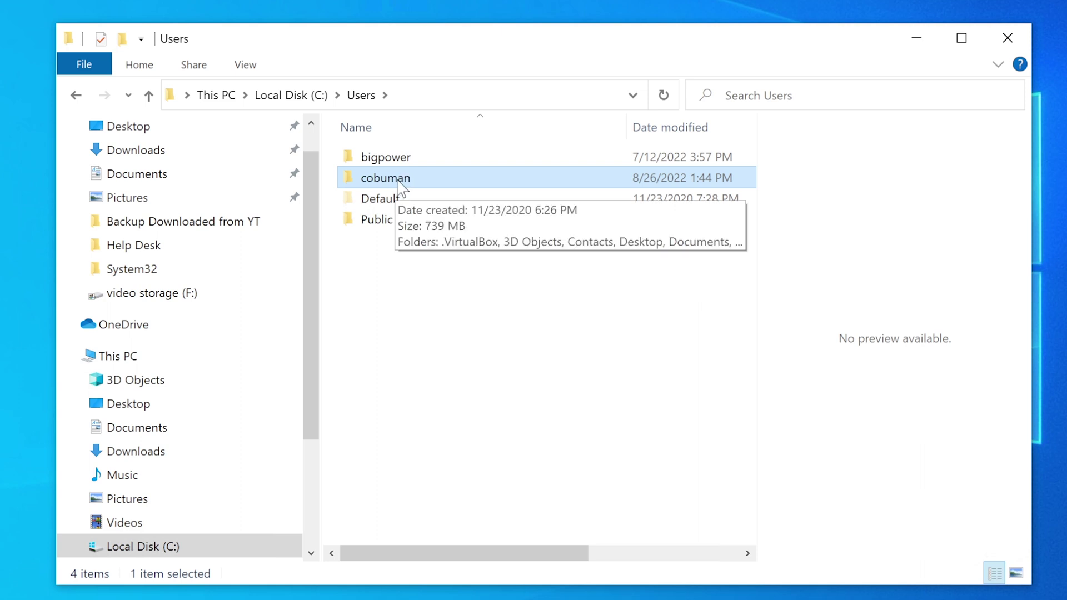
click(398, 204)
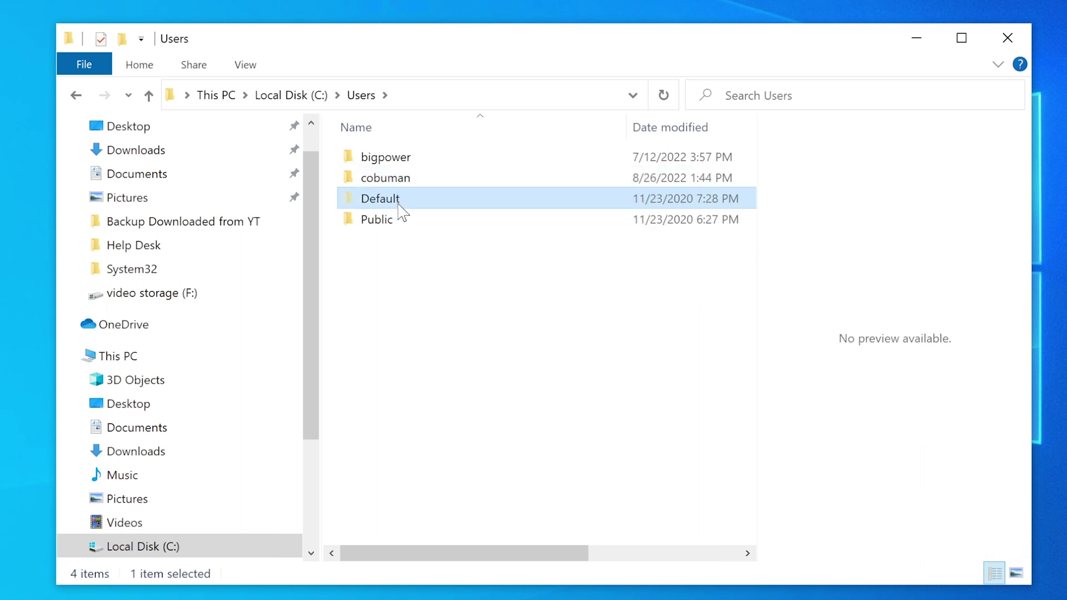
Create a 'New folder' in Users\Default\Desktop, approving the UAC prompt with the admin password.
double_click(397, 204)
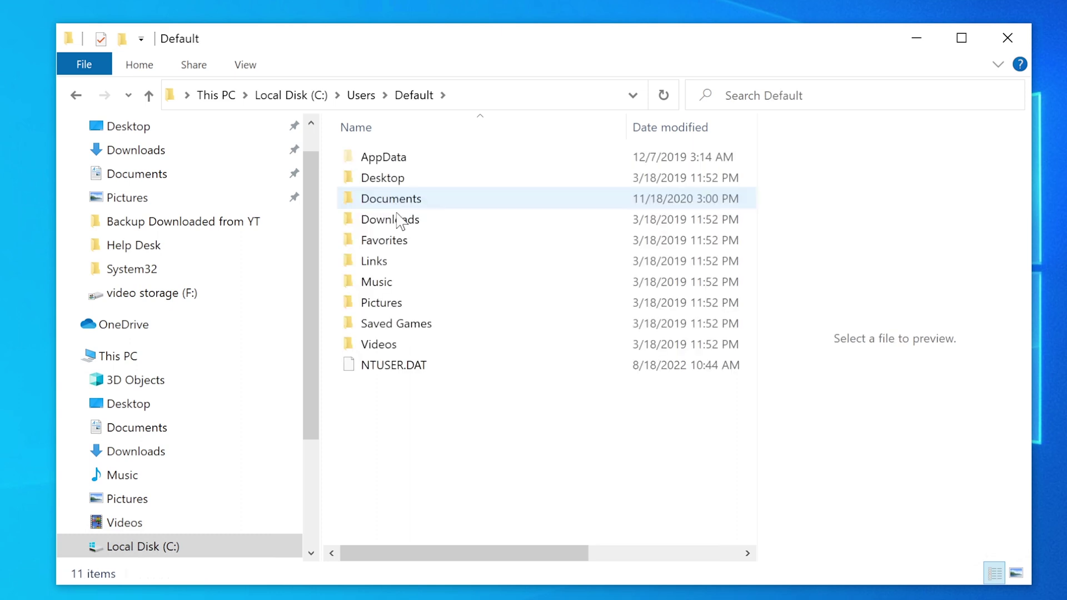
double_click(394, 177)
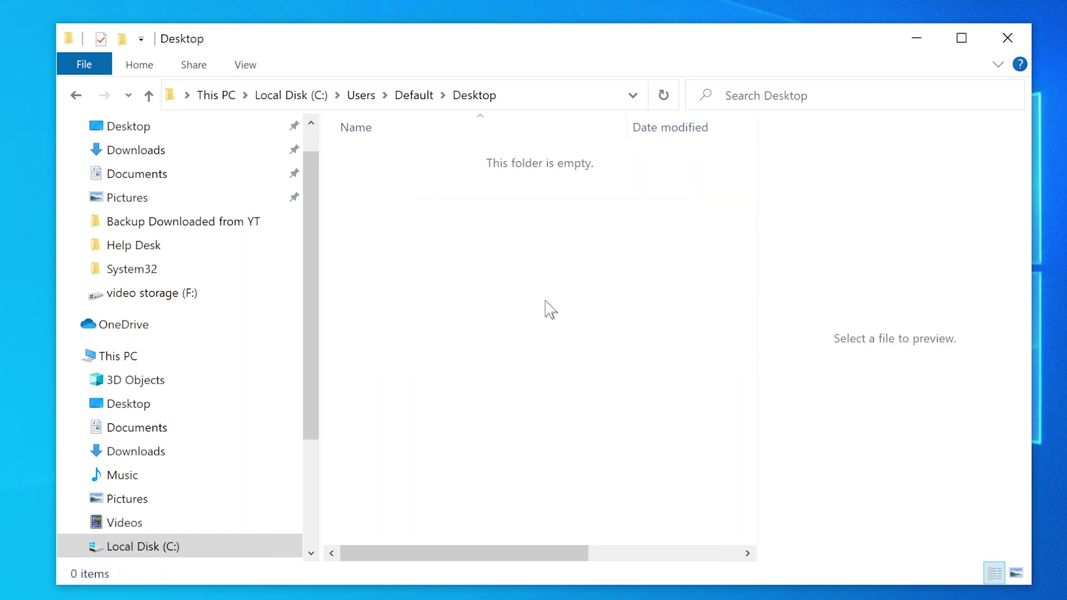
right_click(499, 314)
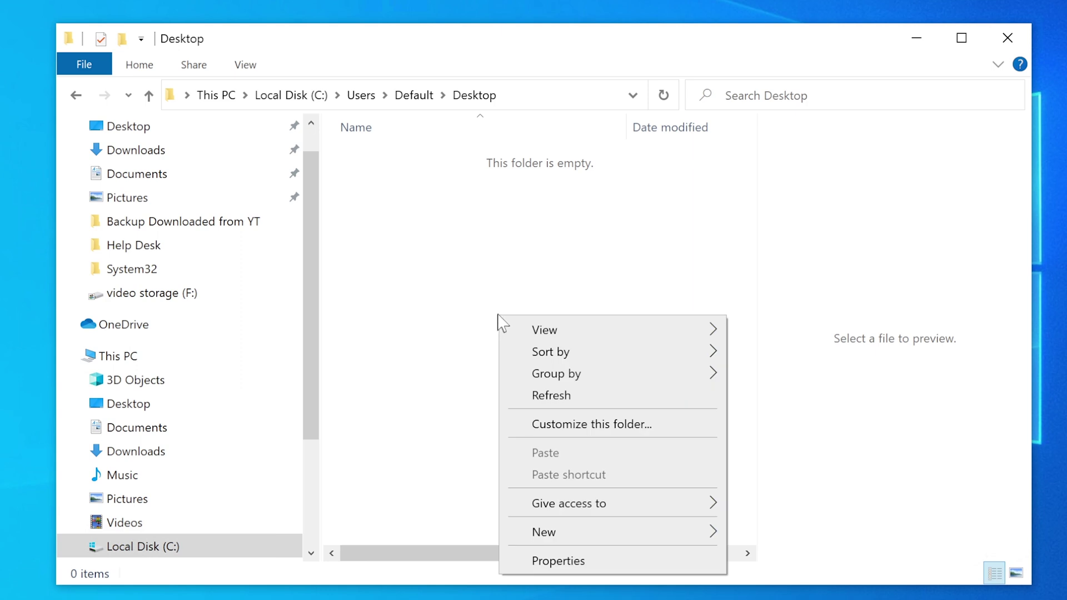
mouse_move(589, 534)
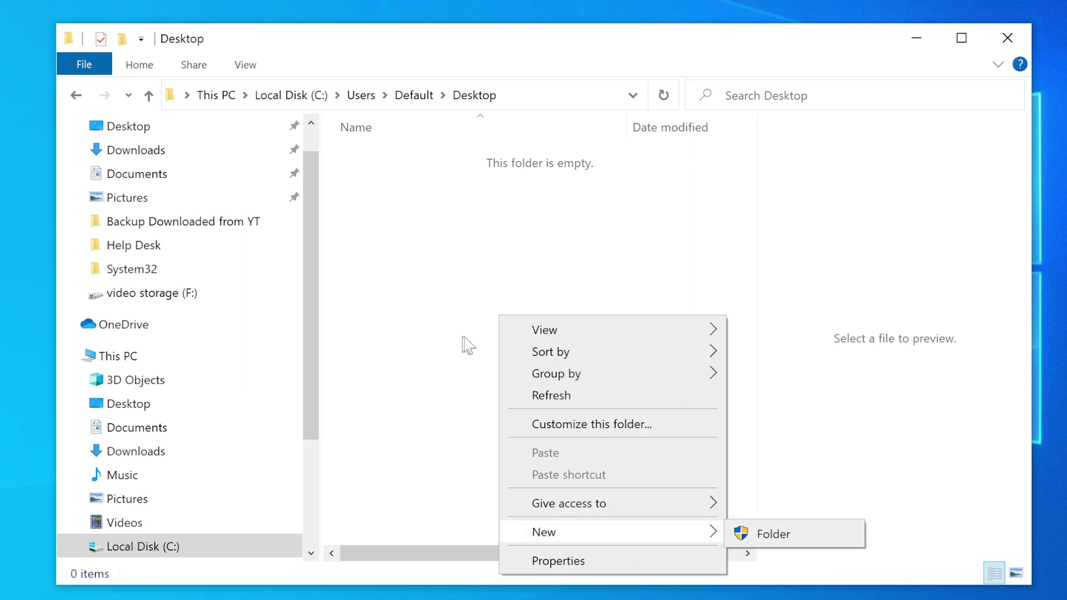
click(780, 538)
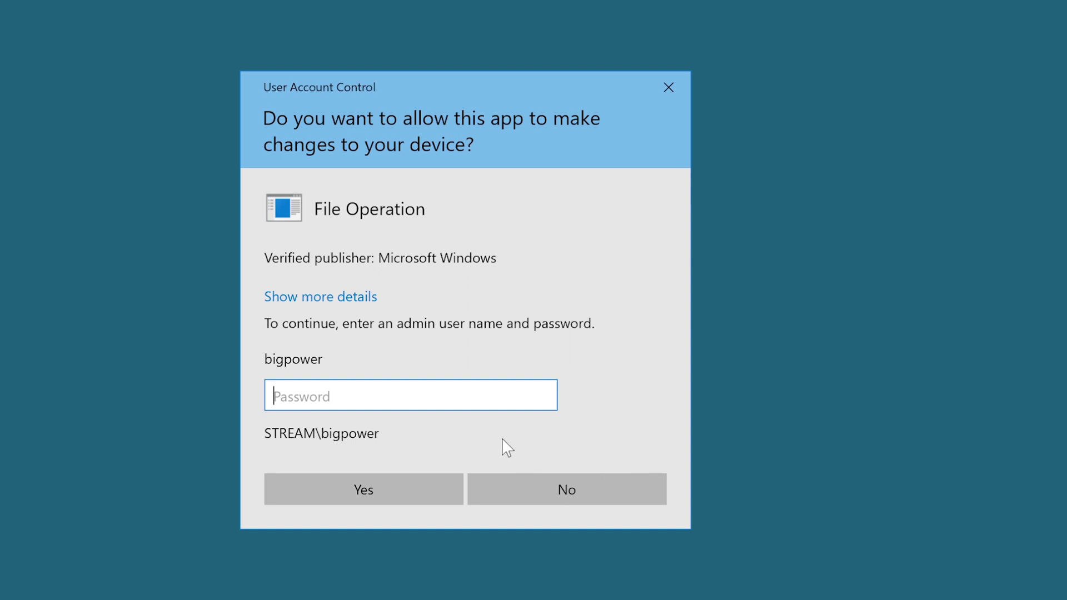
text(********)
key(Return)
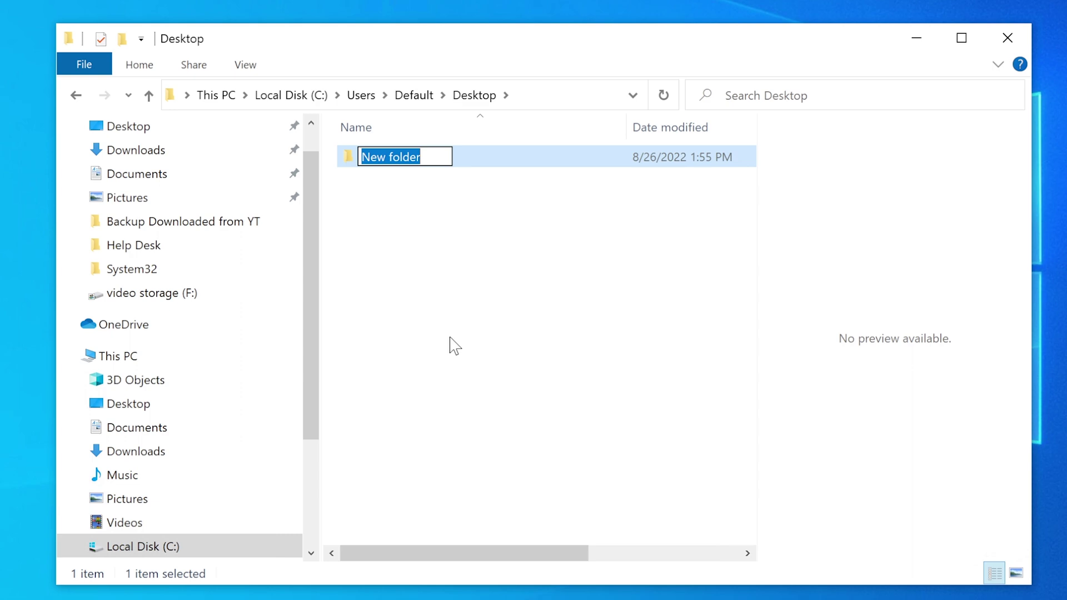
key(Return)
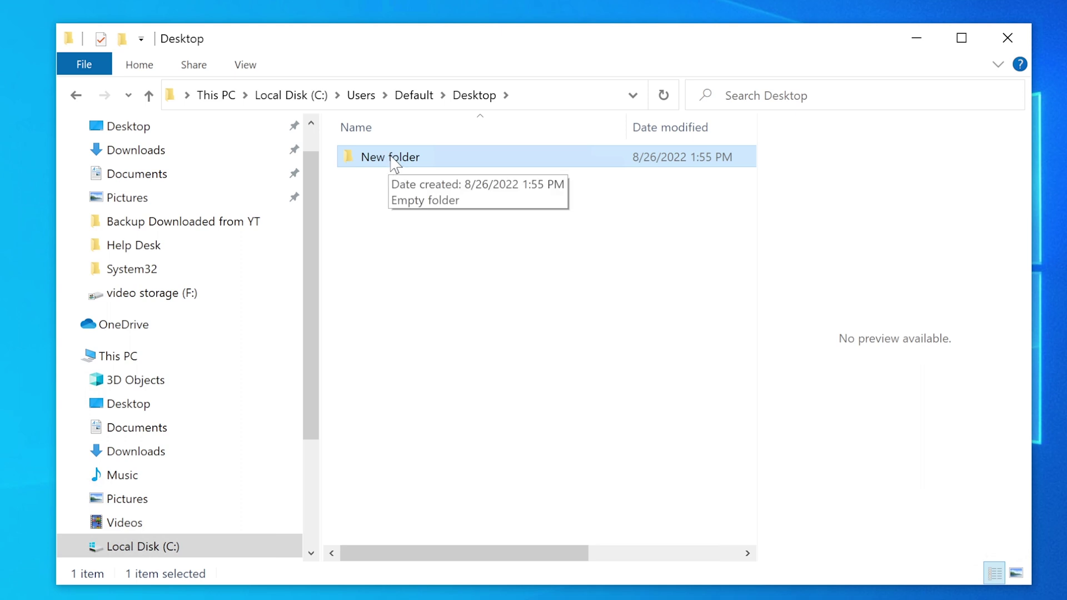
Navigate to Users\Public\Public Desktop and create a new folder there.
click(411, 95)
click(367, 97)
double_click(394, 221)
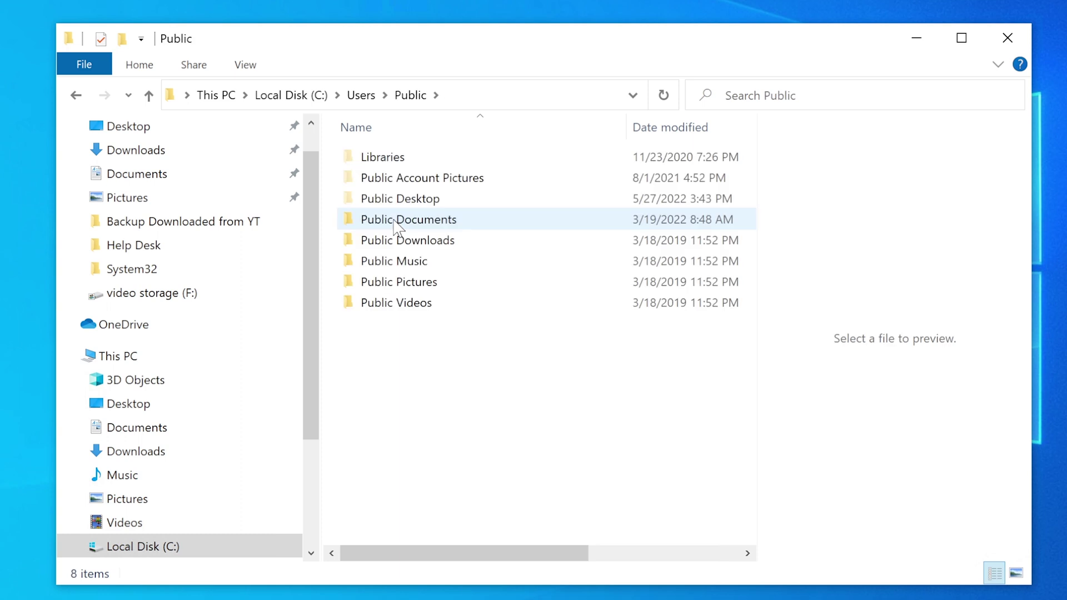
double_click(383, 199)
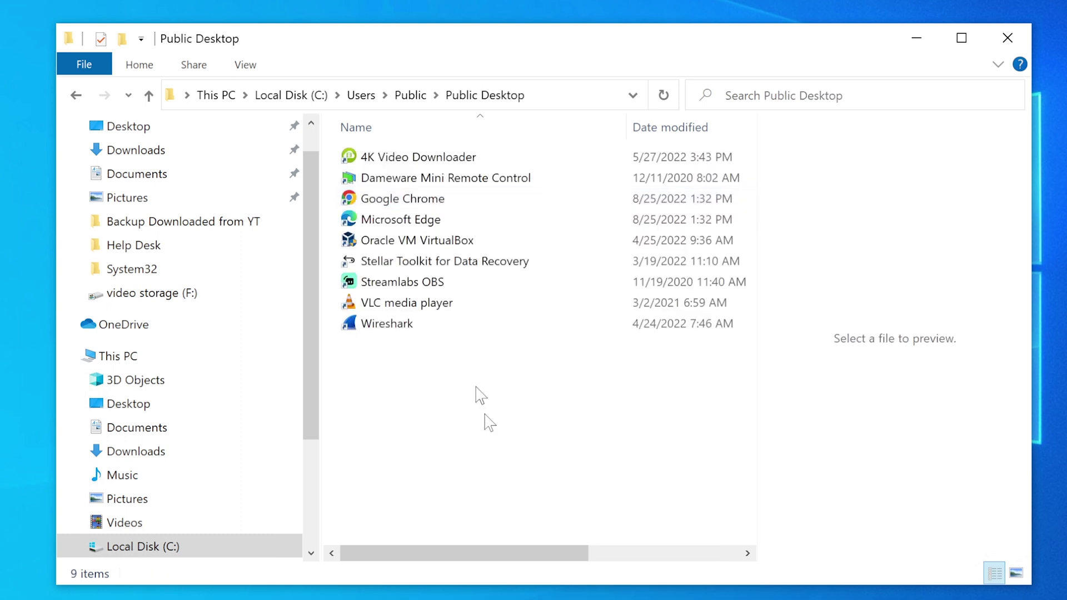
right_click(397, 403)
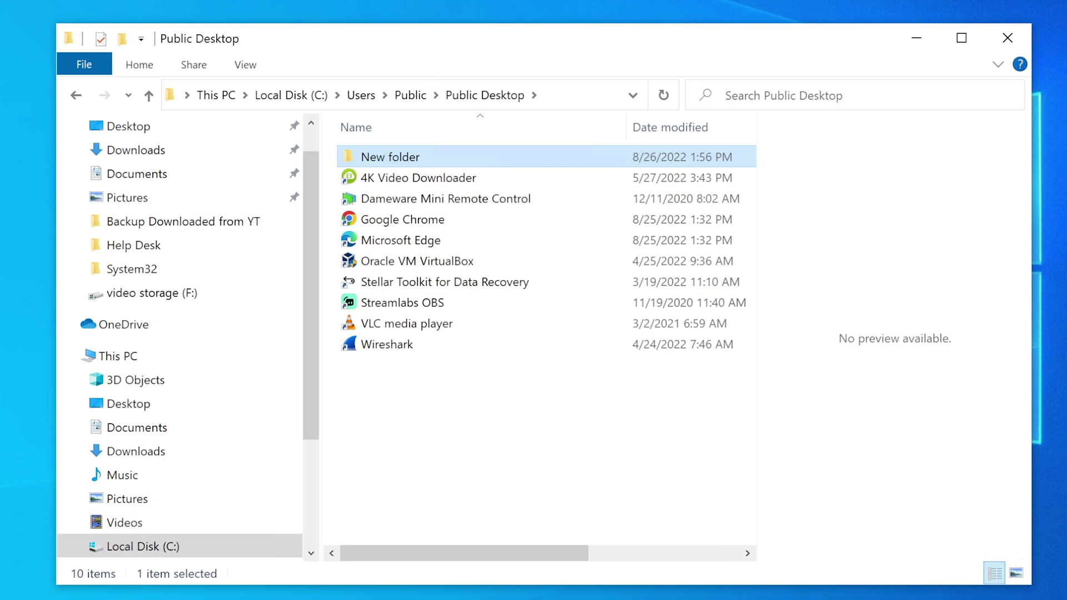
click(686, 0)
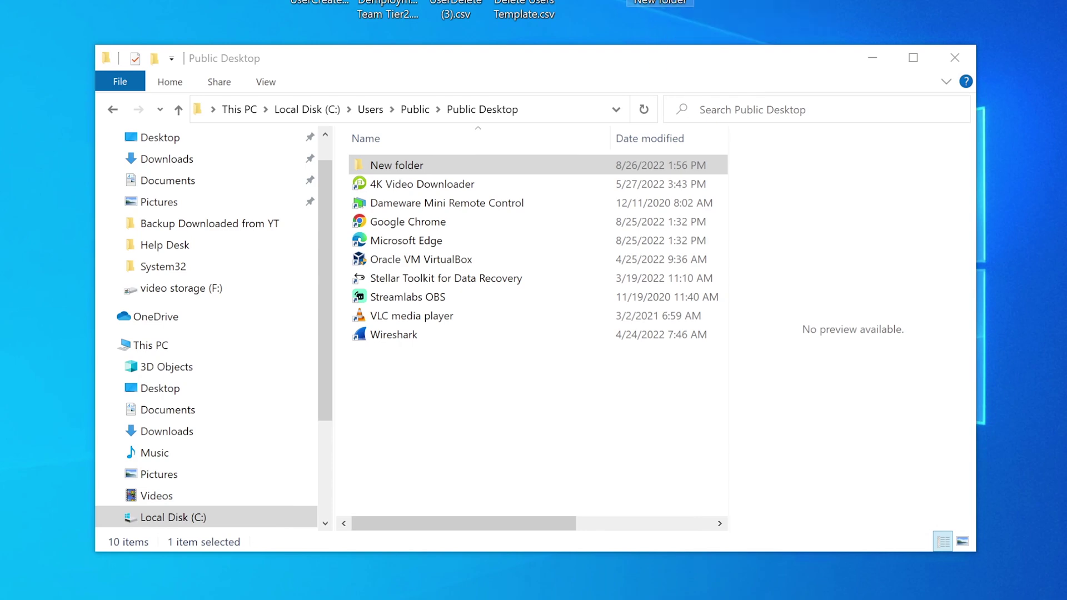
Delete the New folder from Public Desktop, approving the UAC prompt with the admin password.
drag(650, 69, 635, 174)
drag(636, 0, 431, 86)
right_click(389, 265)
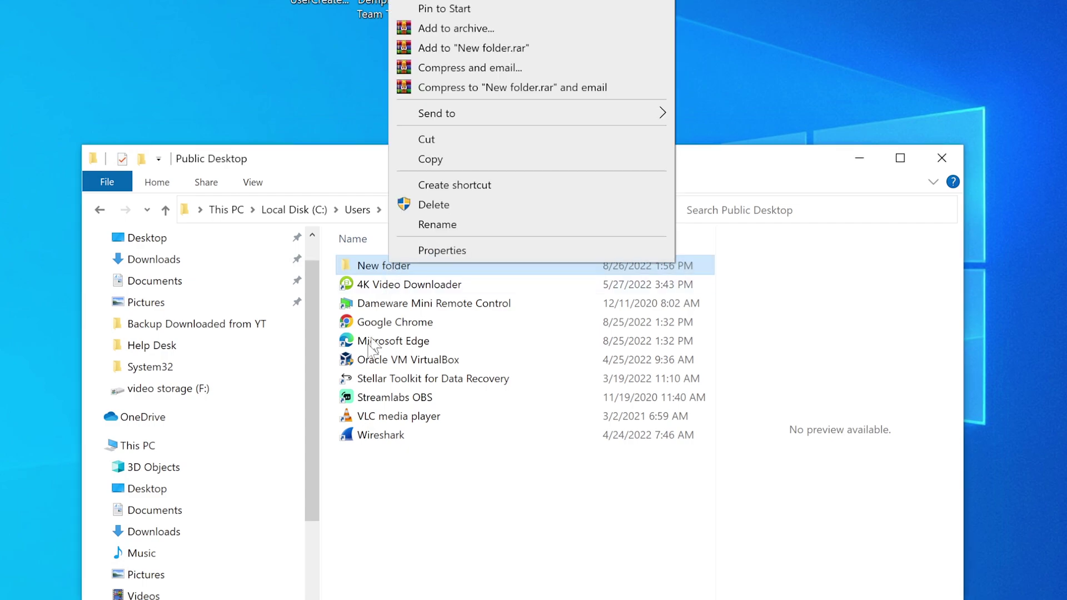
click(522, 208)
text(*********)
key(Return)
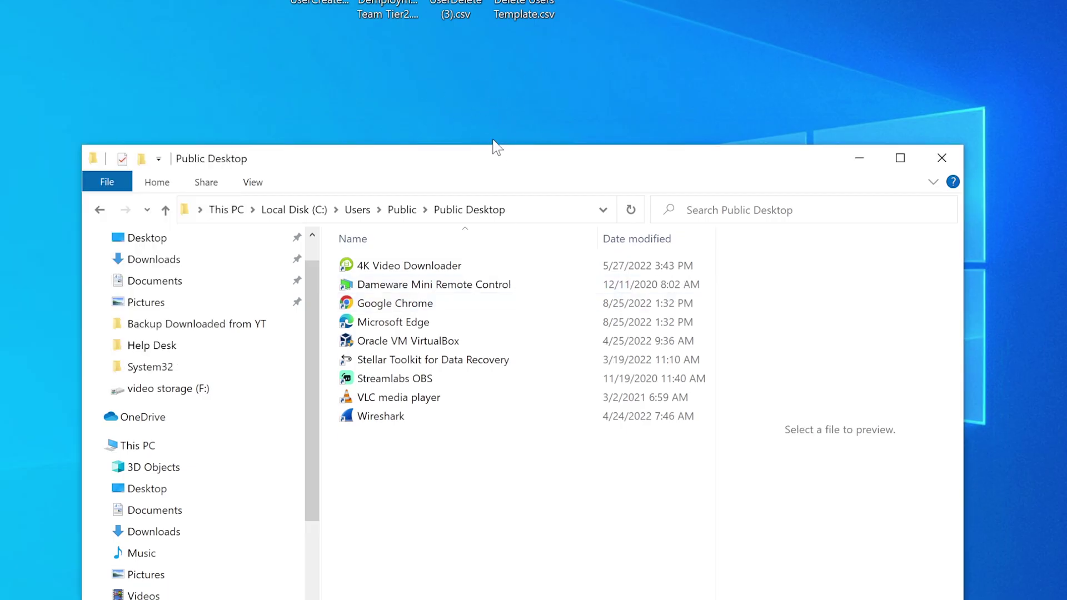
click(401, 210)
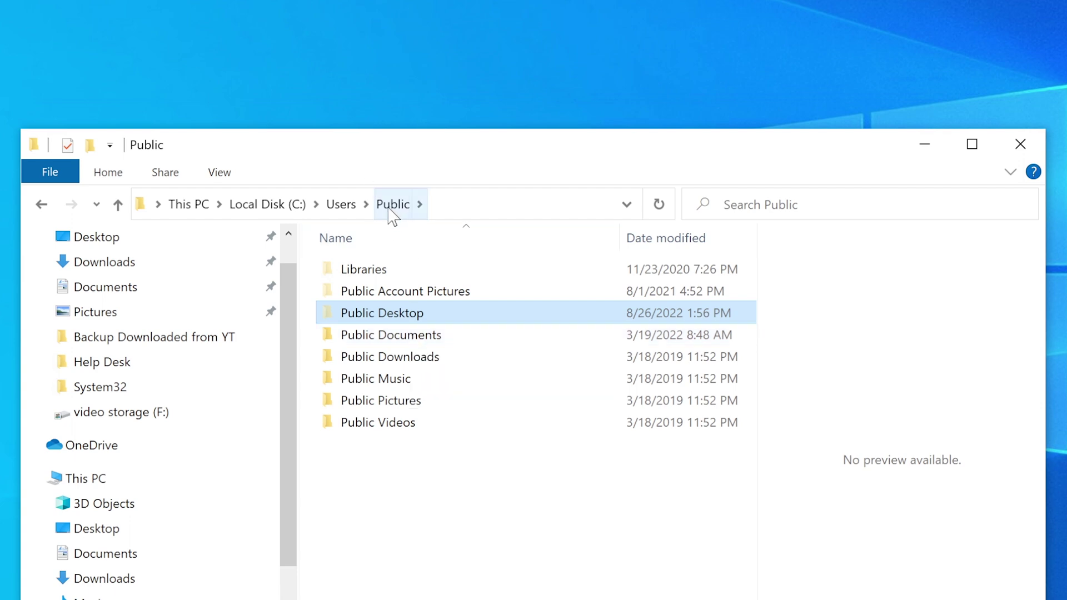
click(341, 205)
click(372, 315)
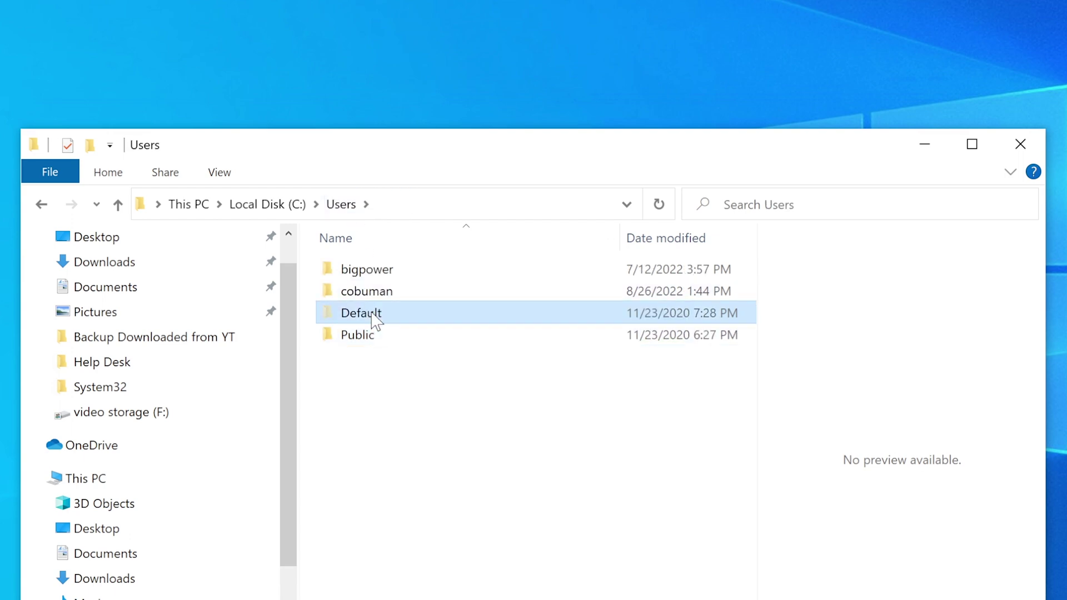
double_click(373, 315)
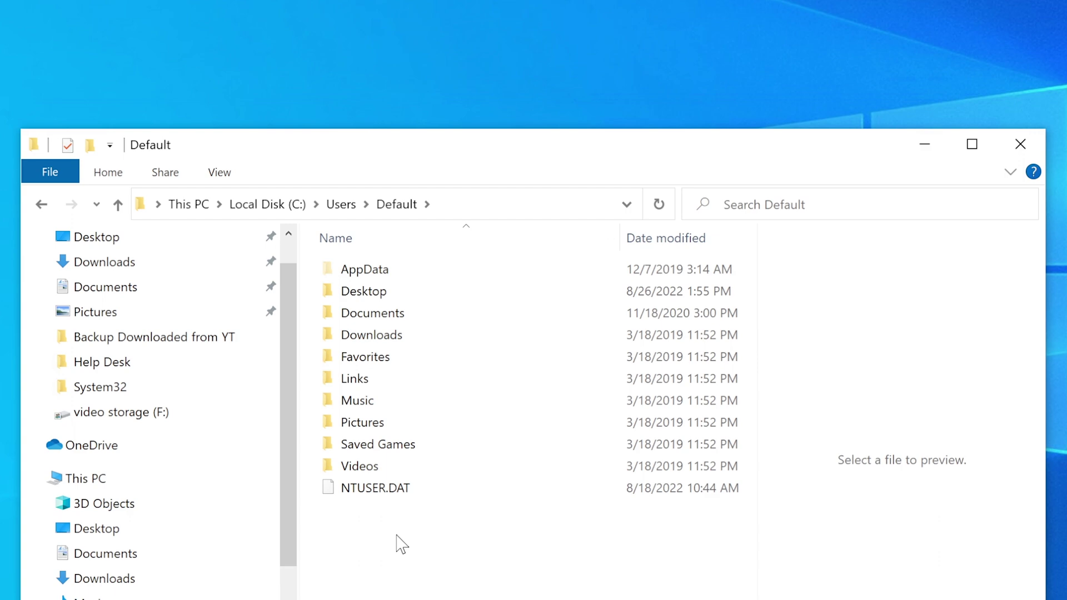
double_click(380, 296)
click(397, 274)
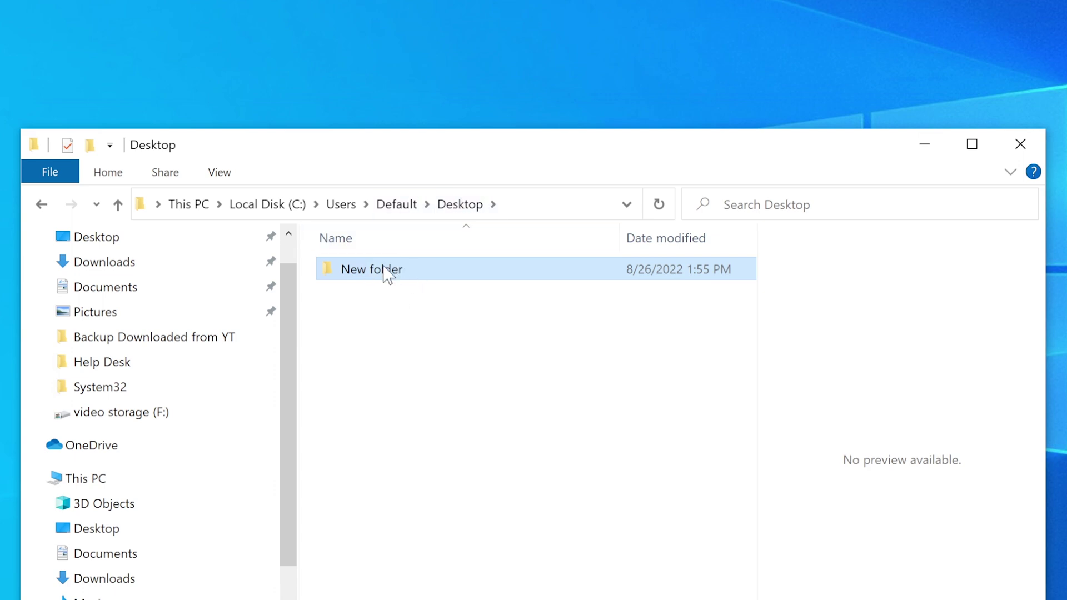
mouse_move(394, 276)
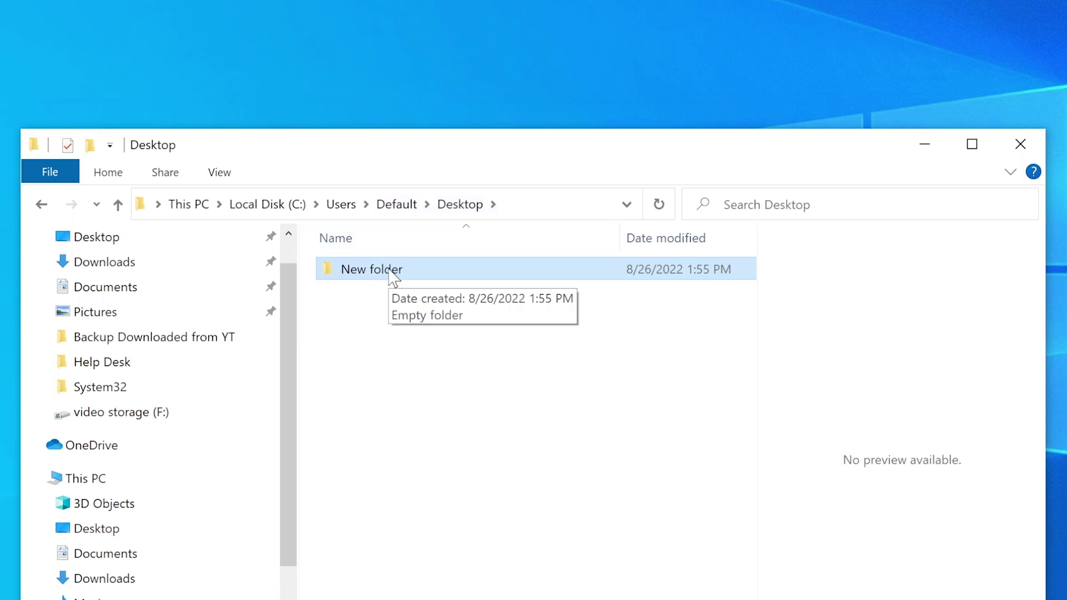
click(349, 210)
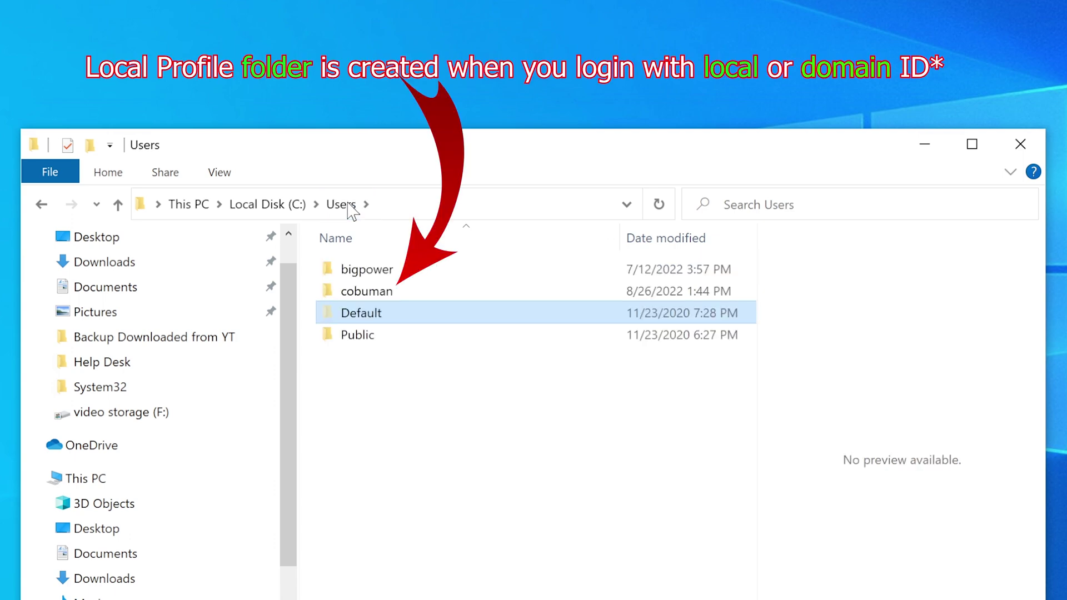
click(390, 297)
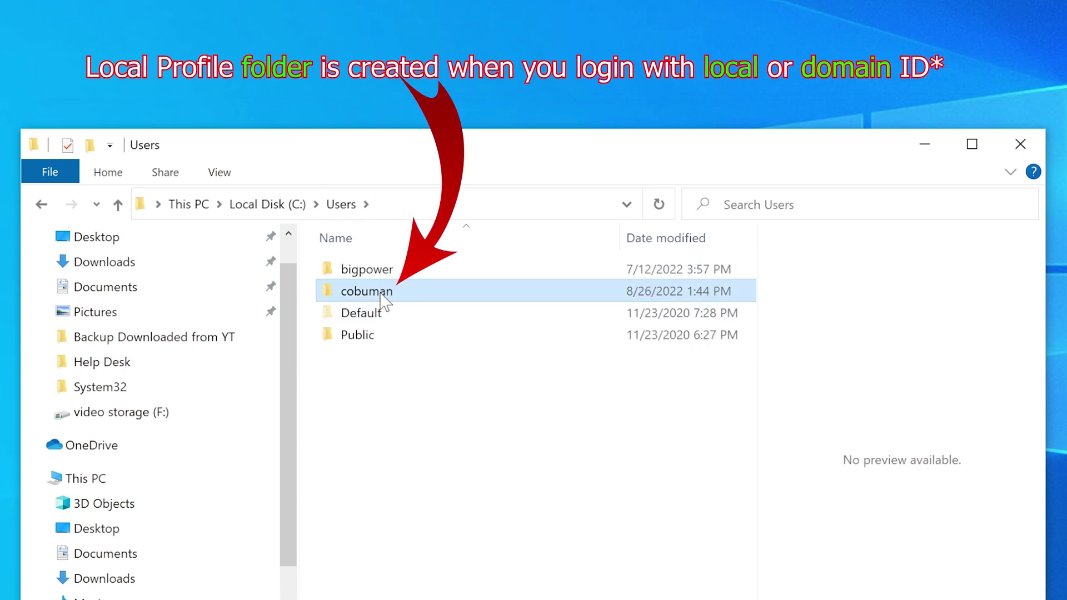
mouse_move(384, 299)
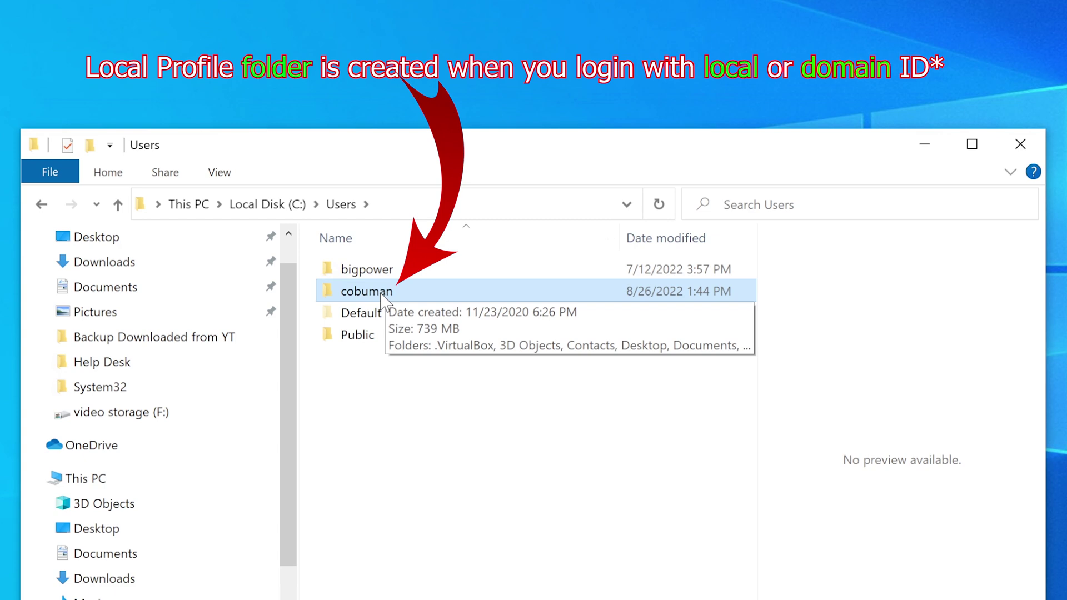
click(382, 279)
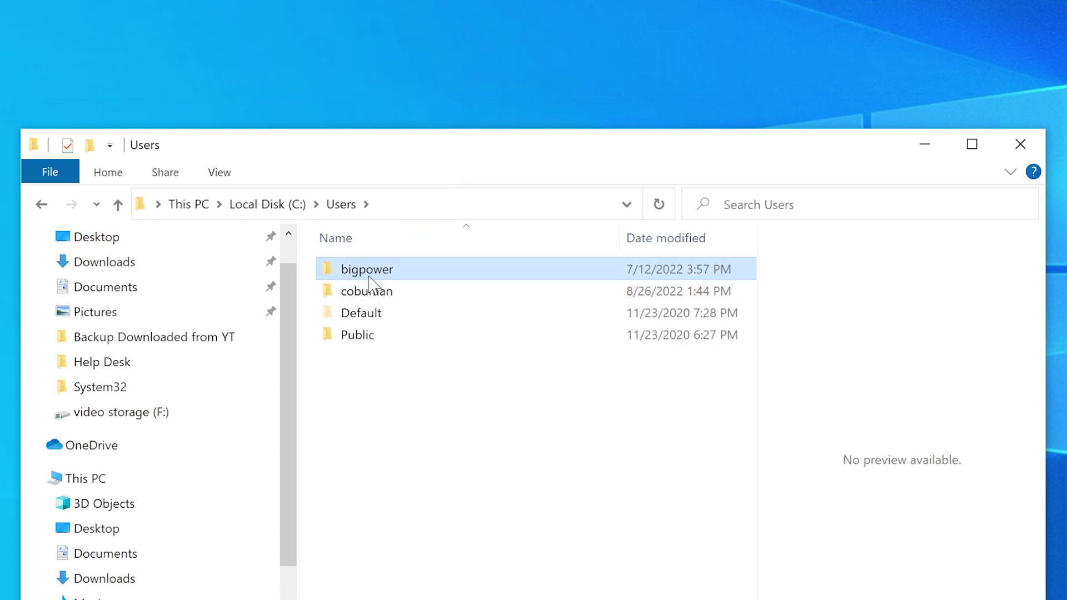
mouse_move(380, 274)
click(447, 457)
drag(500, 147, 477, 110)
drag(1022, 599, 923, 599)
drag(542, 98, 553, 110)
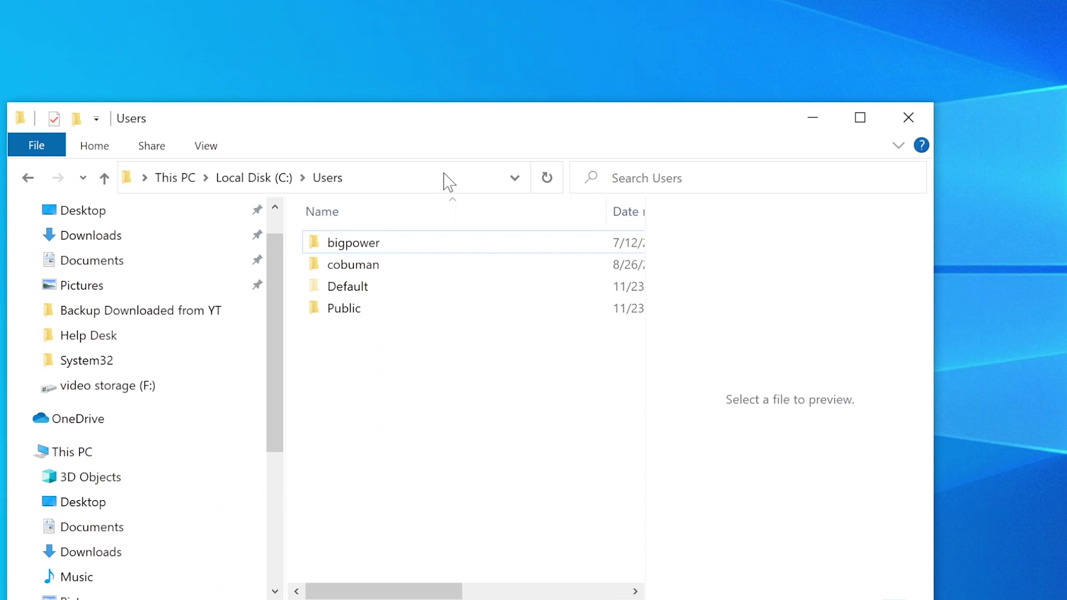
click(444, 174)
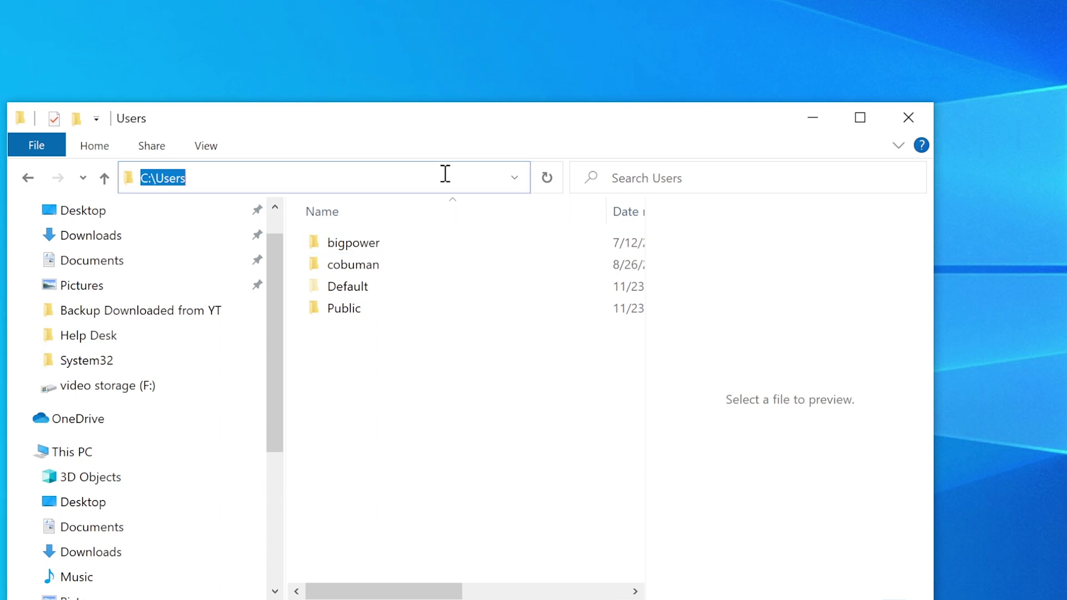
drag(448, 121, 450, 120)
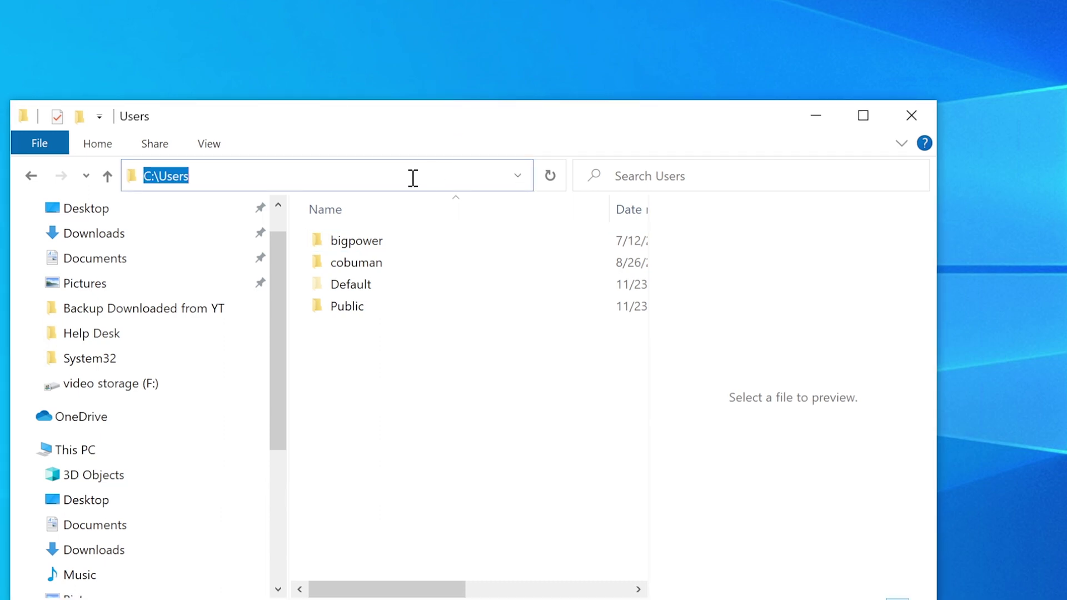
text(\\)
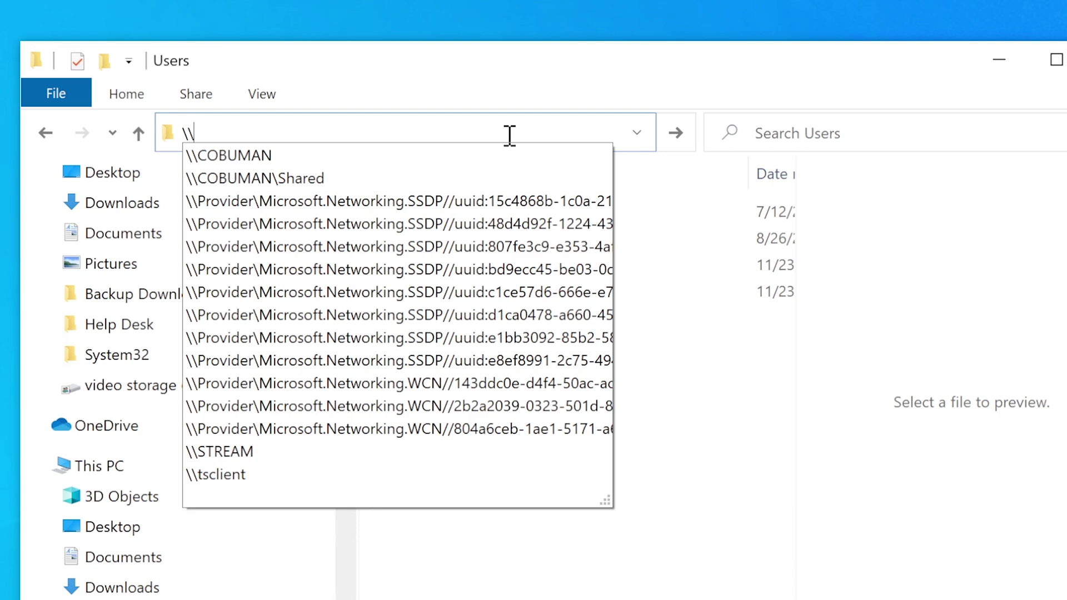
text(cobuman)
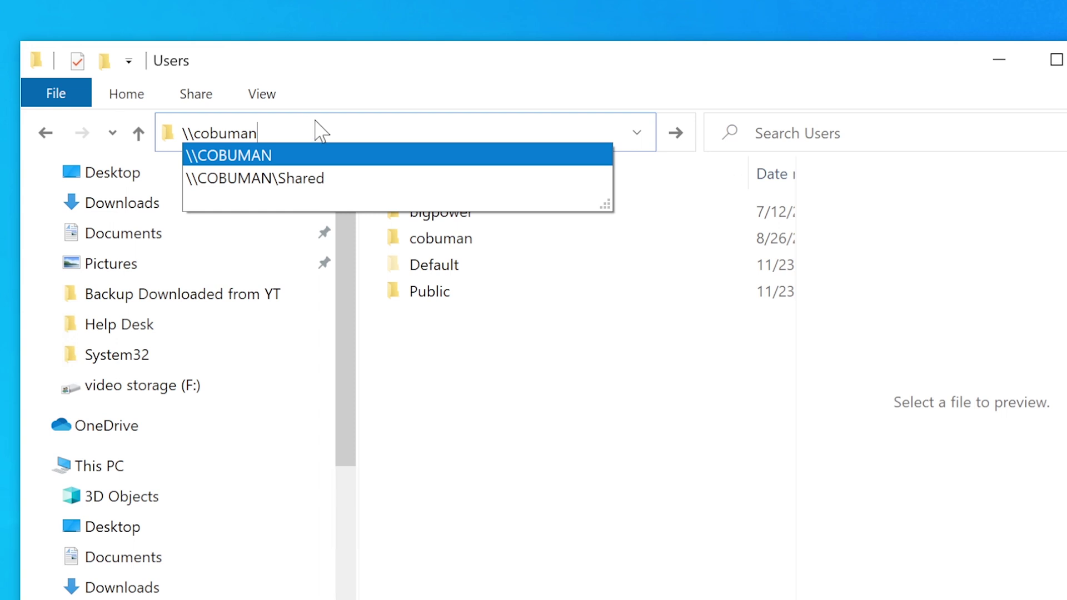
text(\c)
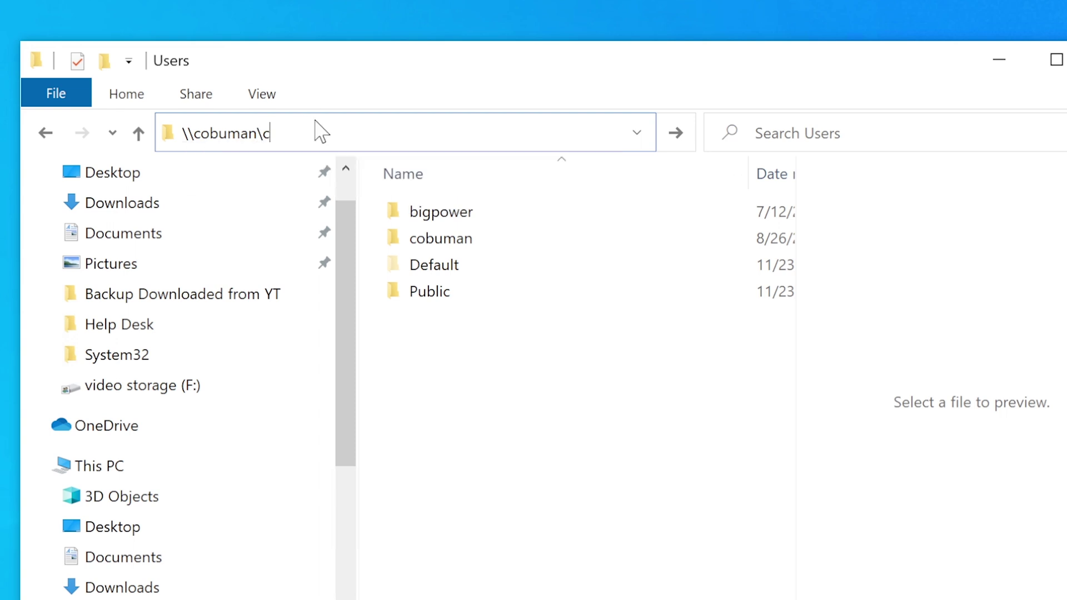
key(BackSpace)
text(c$)
key(ctrl+a)
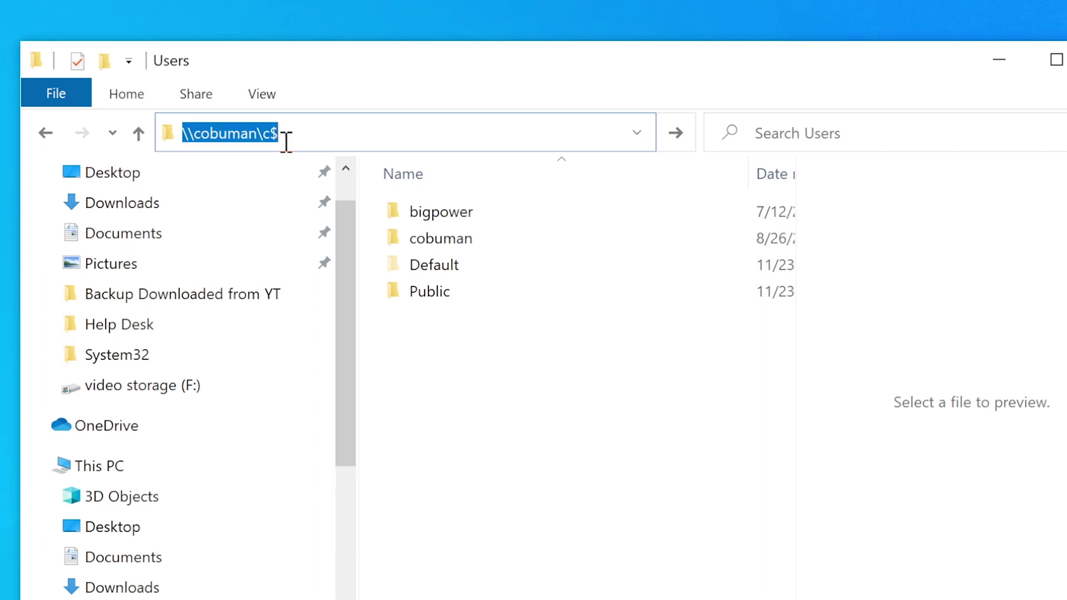
click(108, 469)
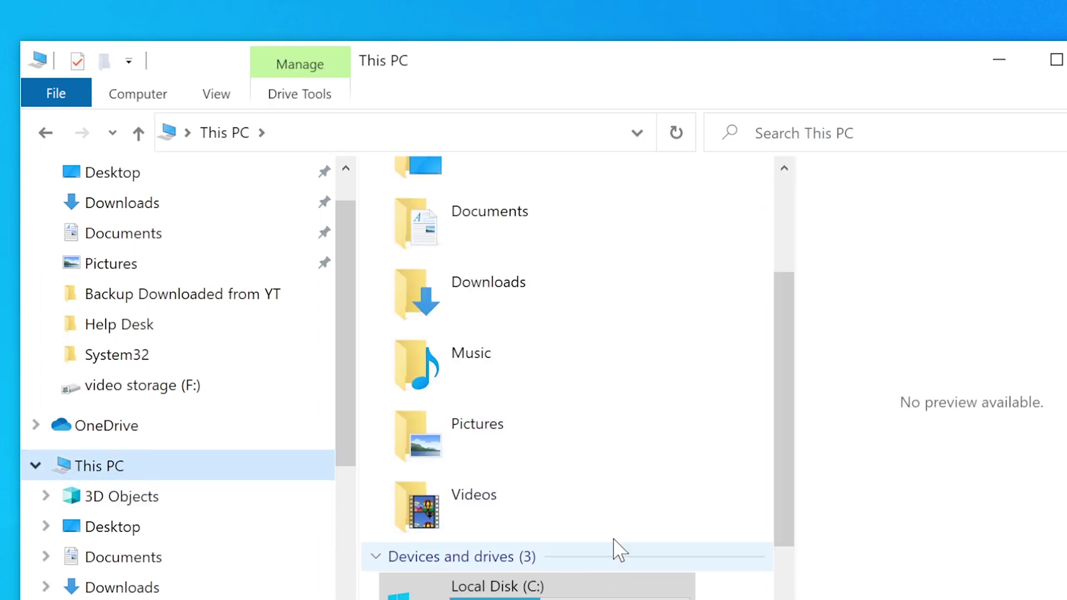
scroll(615, 550, down, 2)
double_click(545, 464)
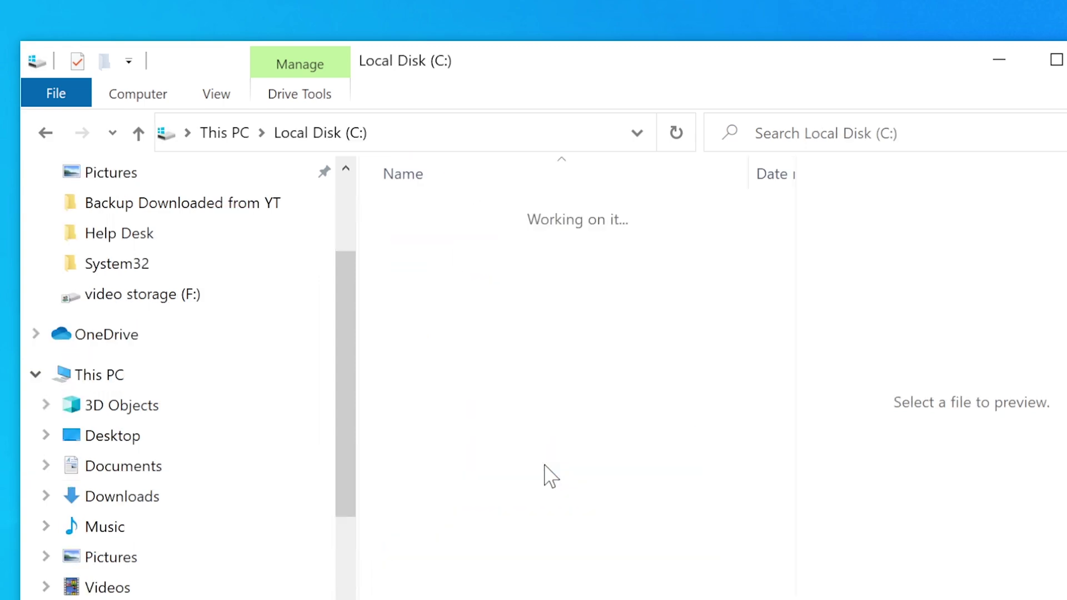
double_click(474, 426)
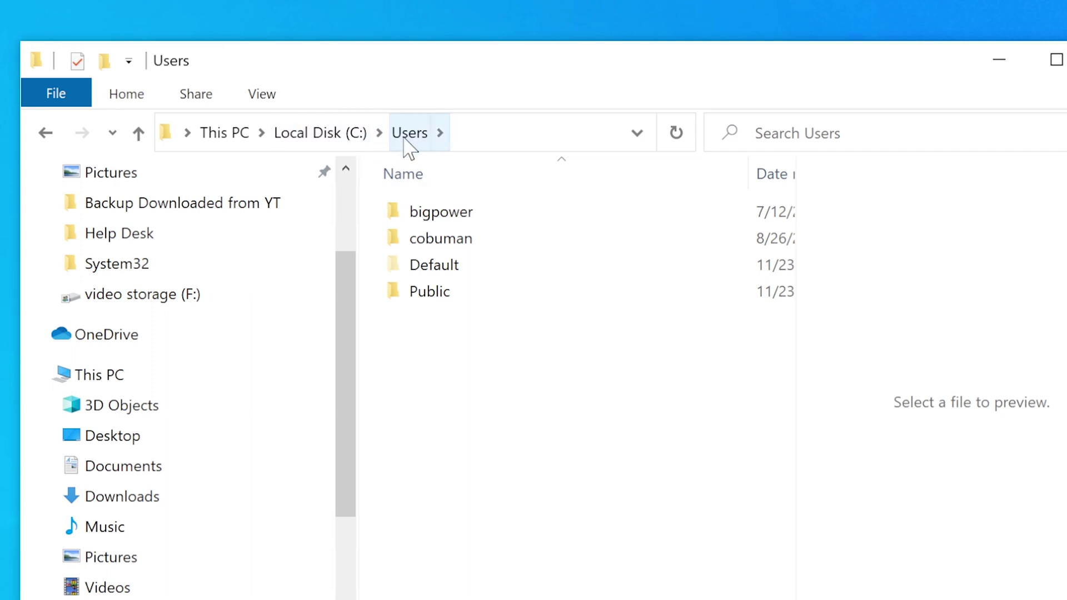
click(481, 132)
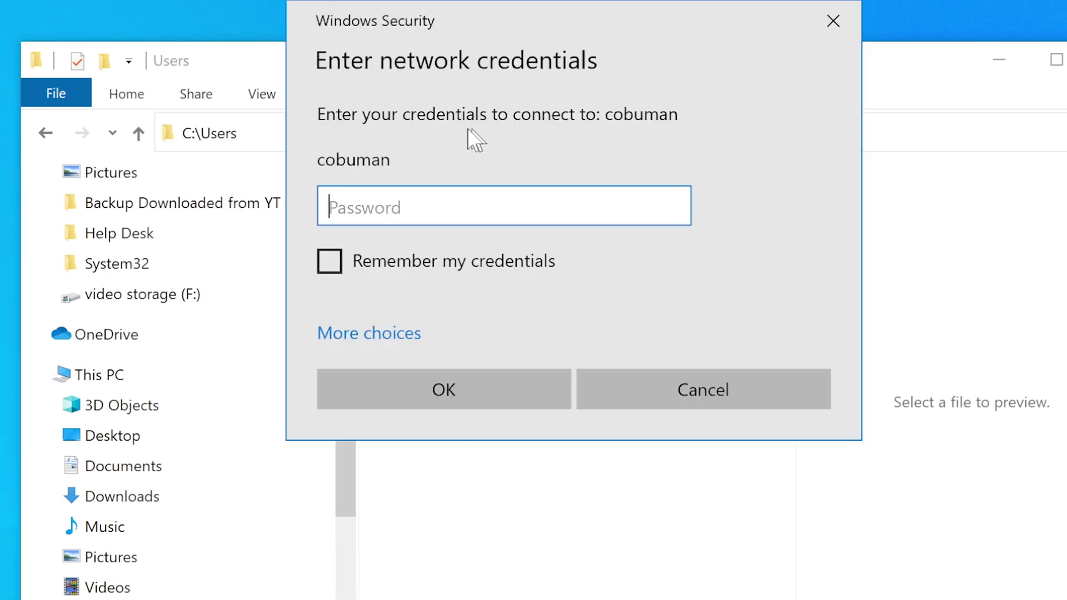
click(710, 388)
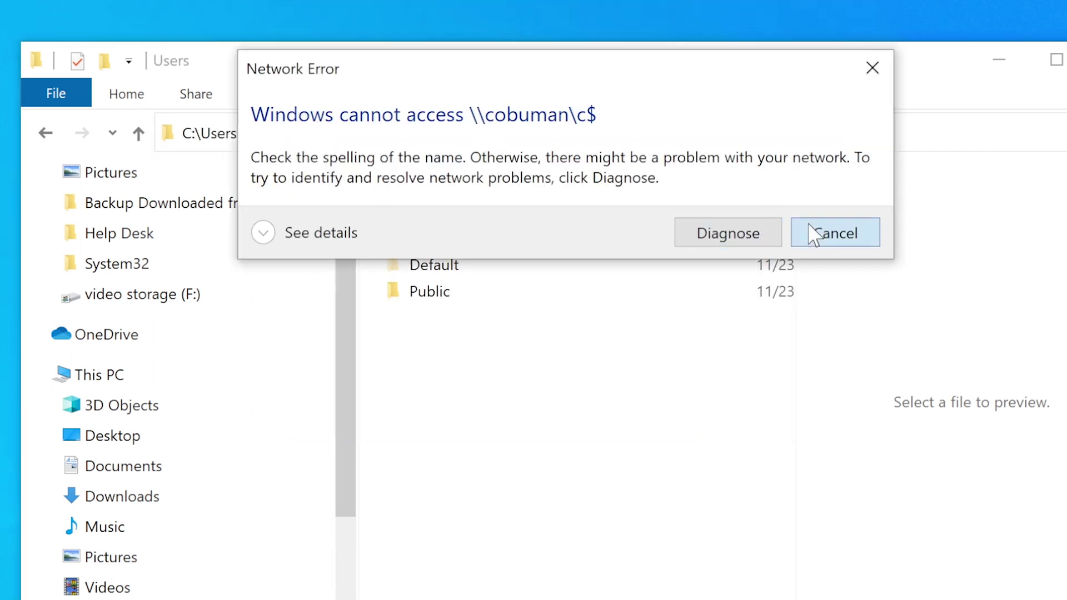
click(811, 233)
click(257, 128)
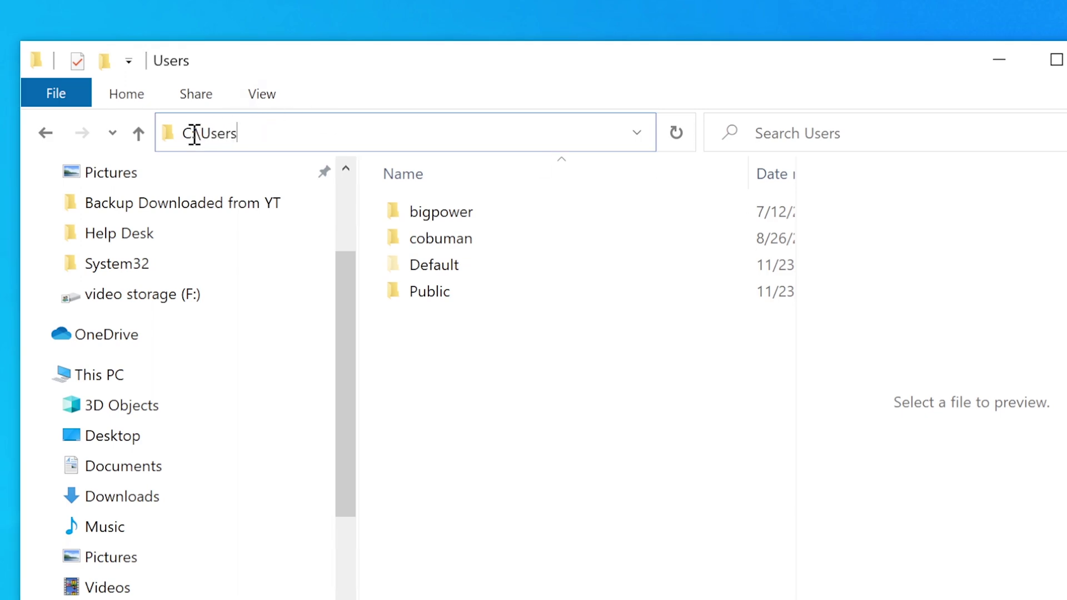
click(199, 133)
drag(198, 134, 185, 134)
click(187, 134)
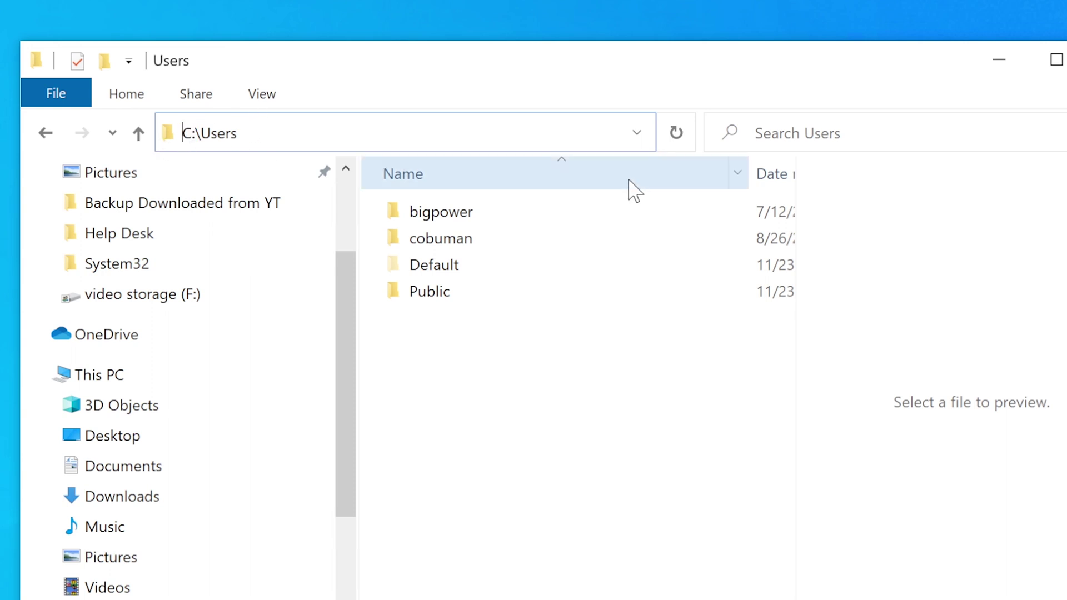
text(\)
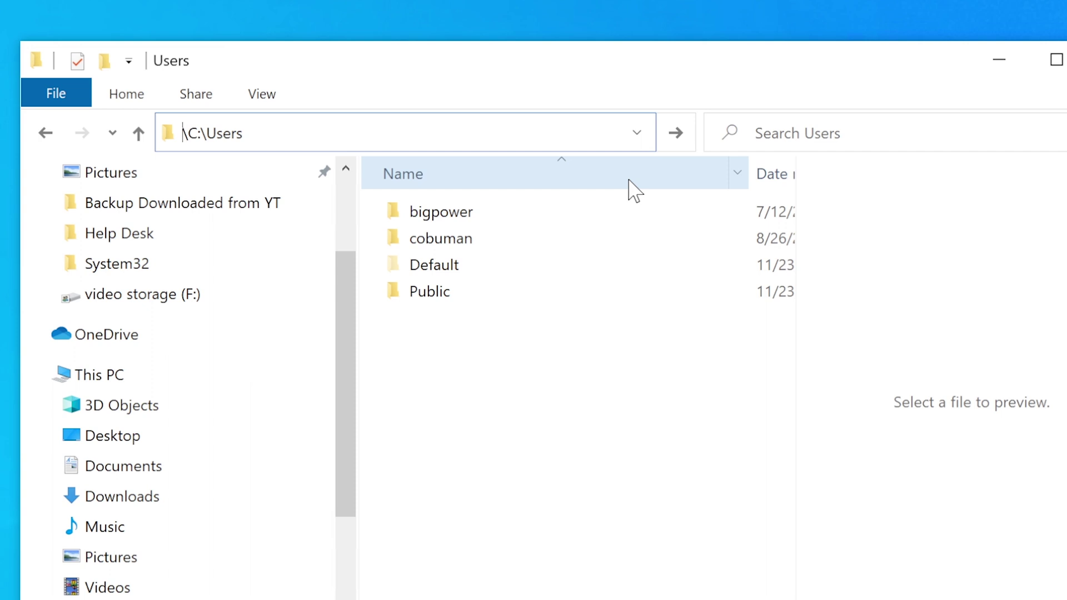
text(\\computername)
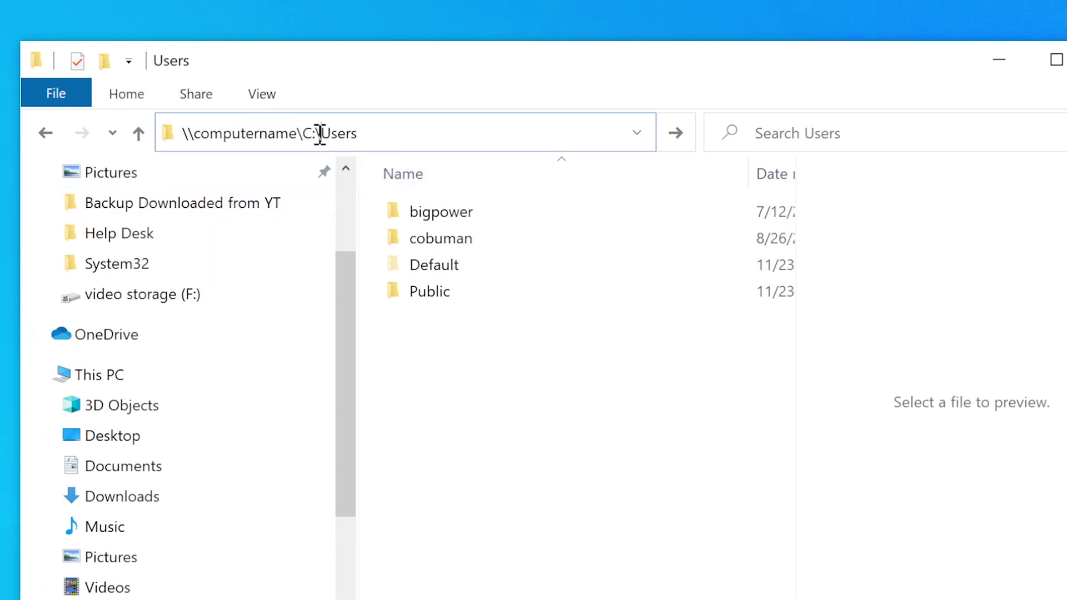
drag(311, 133, 315, 133)
text($)
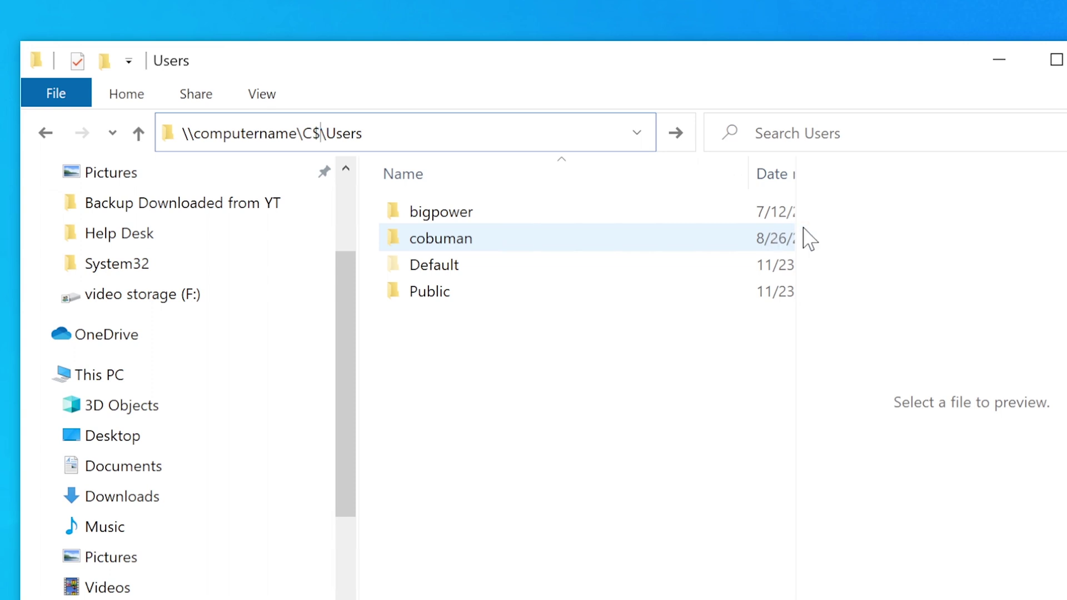
click(492, 135)
click(676, 132)
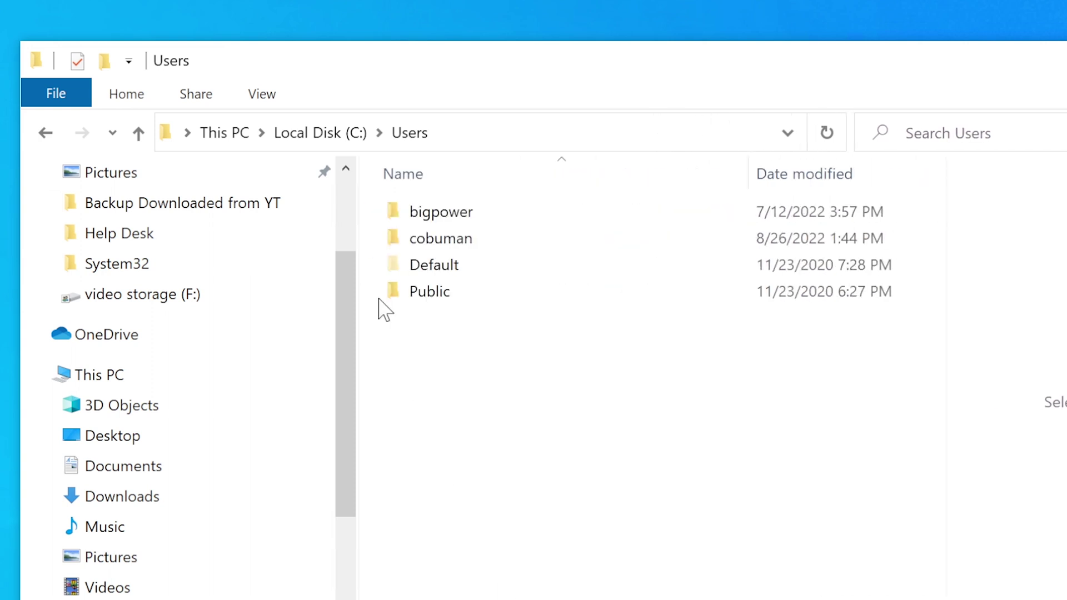
Open the cobuman profile, look inside its Desktop folder, and return to the profile.
double_click(441, 239)
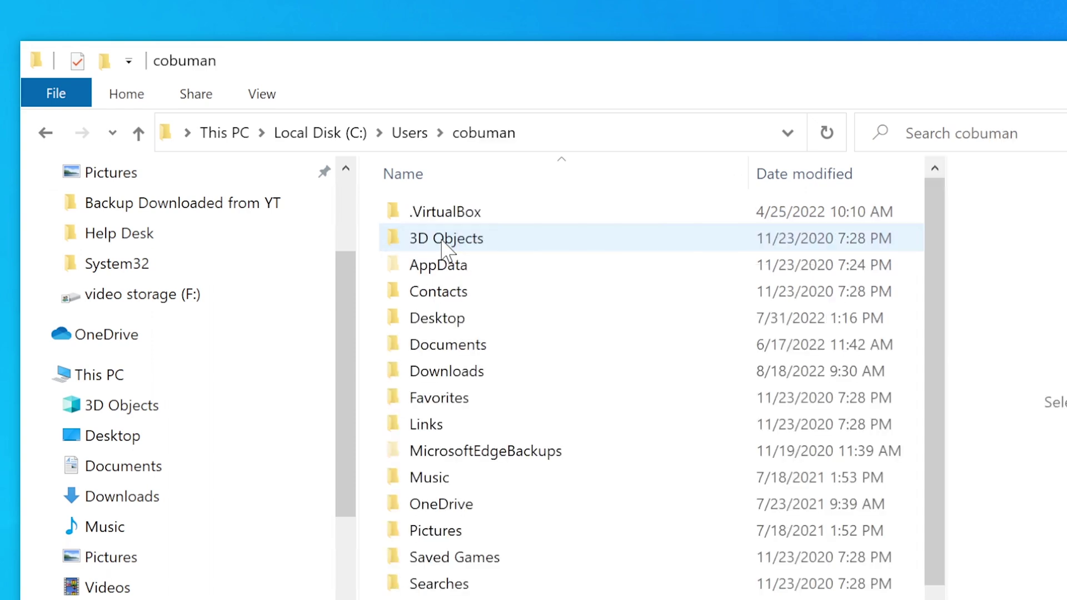
click(464, 321)
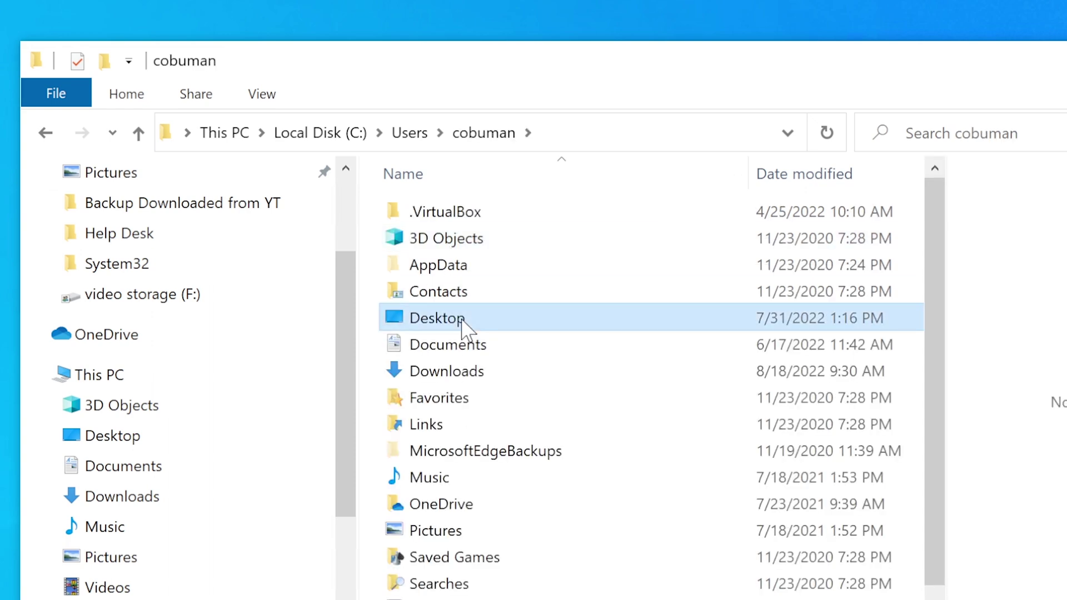
double_click(453, 322)
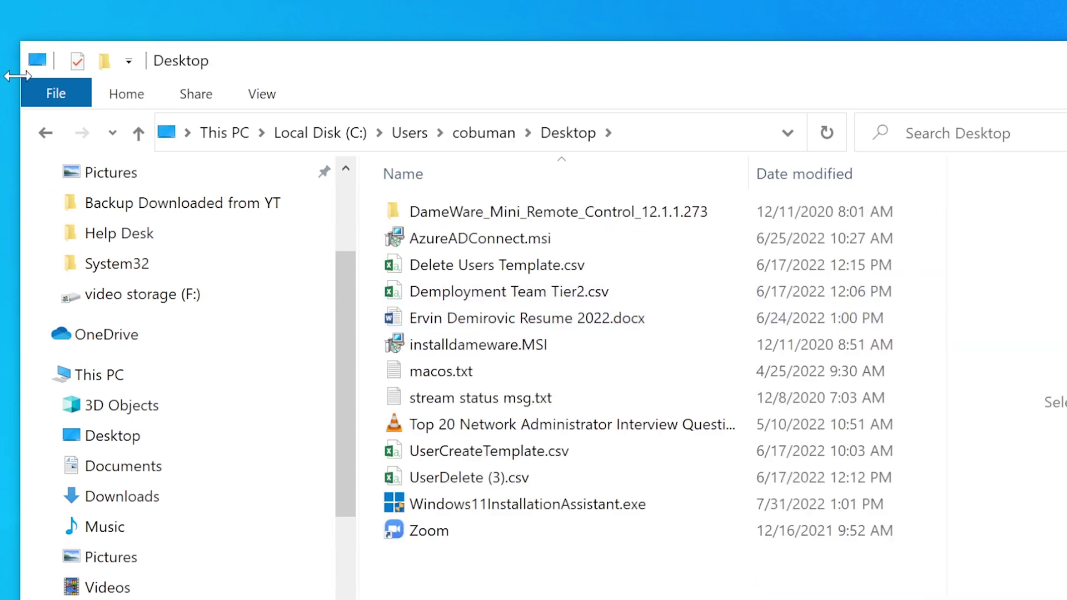
click(47, 133)
Multi-select Favorites, Desktop and Documents, then dismiss the context menu without copying.
scroll(489, 283, down, 1)
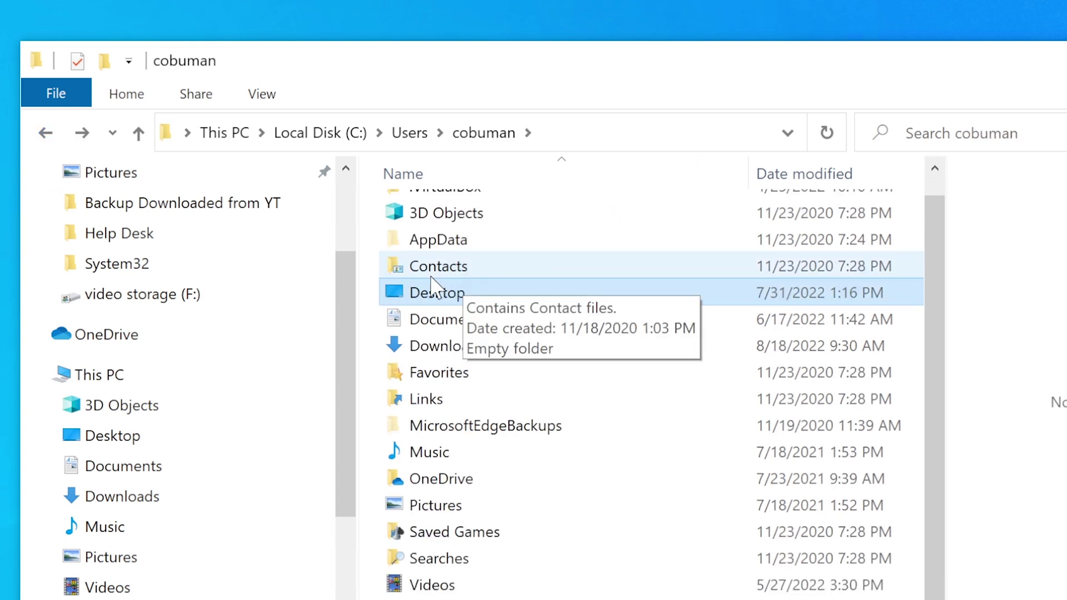
click(449, 322)
click(448, 294)
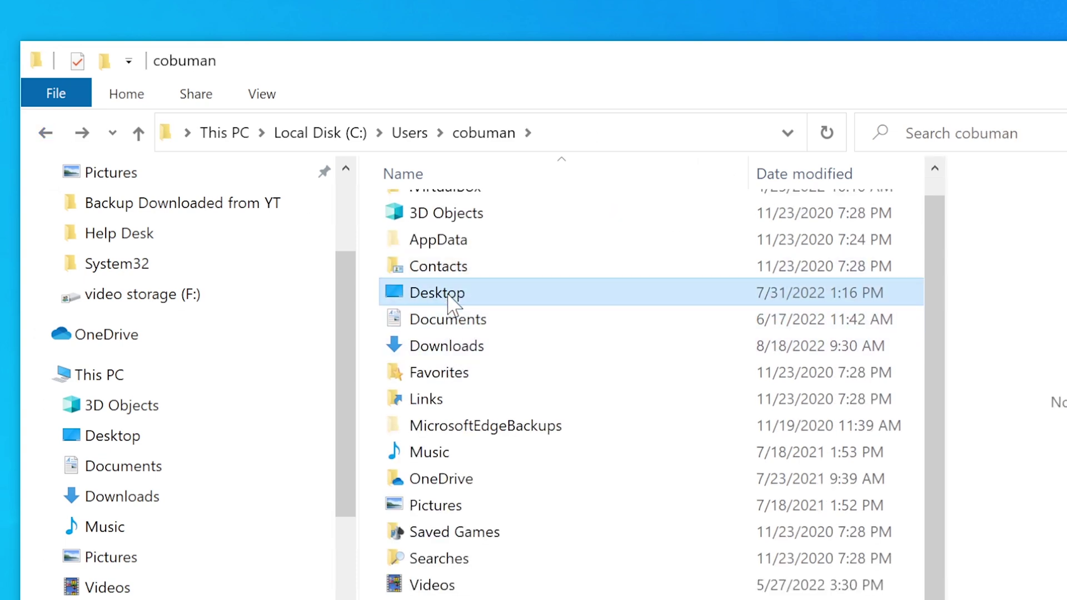
ctrl+click(451, 325)
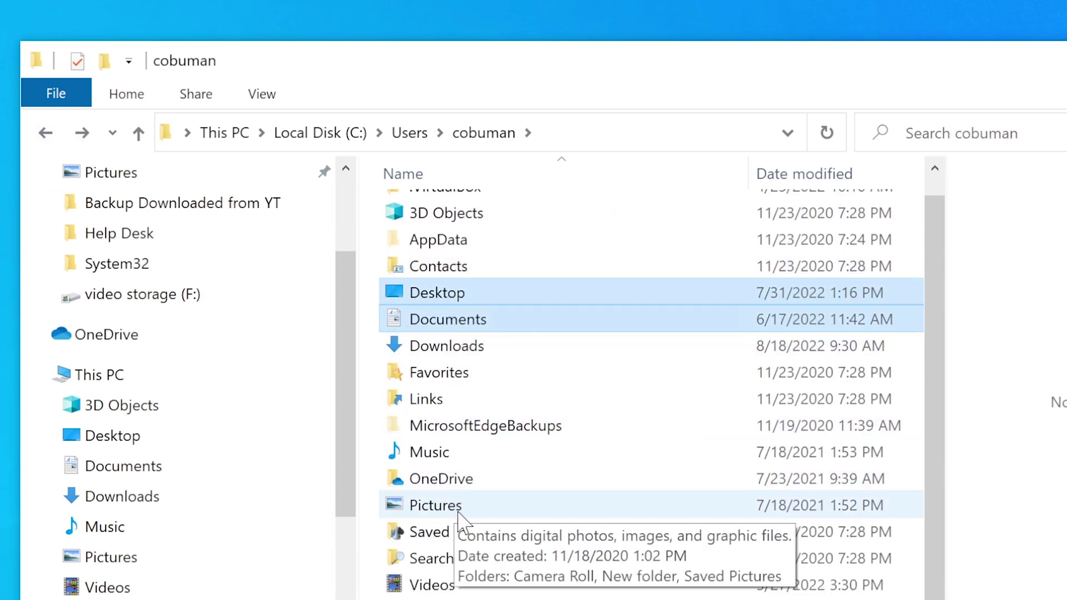
scroll(475, 555, up, 1)
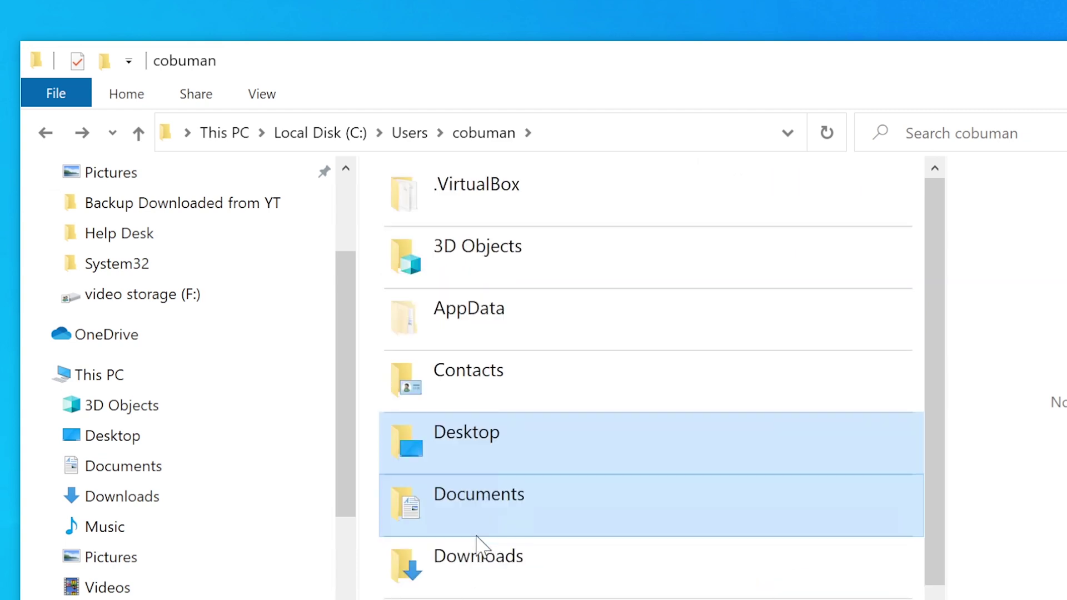
click(431, 407)
ctrl+click(463, 324)
ctrl+click(457, 347)
right_click(456, 347)
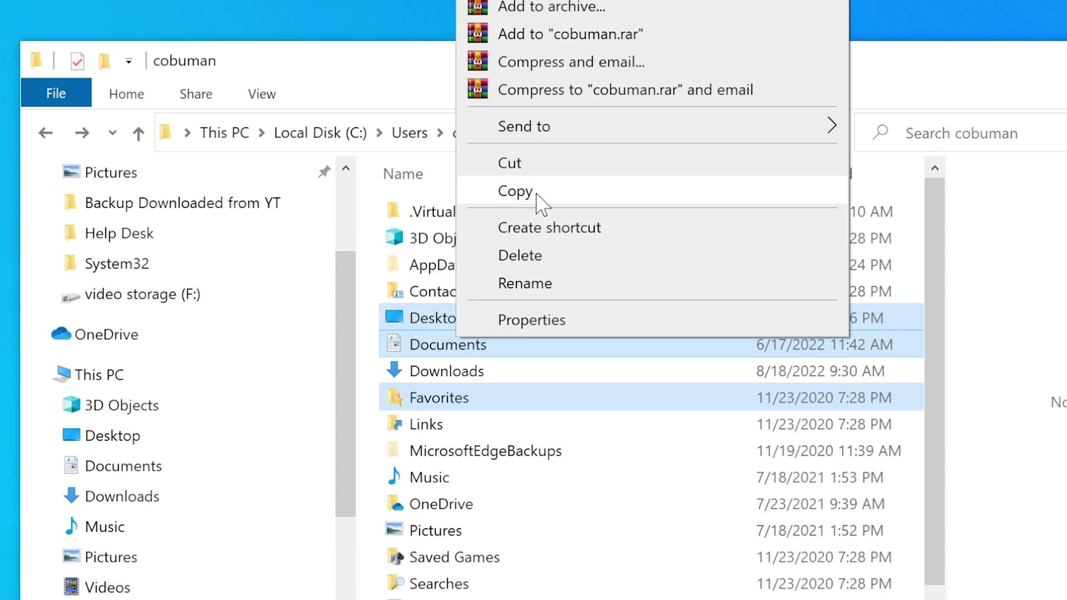
click(382, 60)
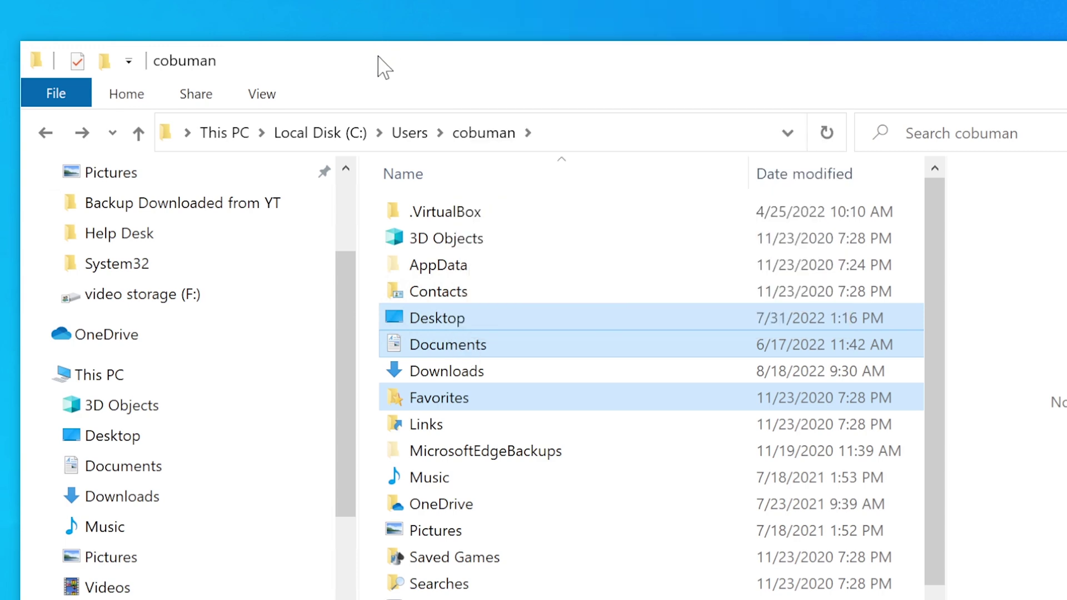
Select the AppData folder, then go back up to the Users folder.
click(468, 276)
scroll(510, 552, down, 1)
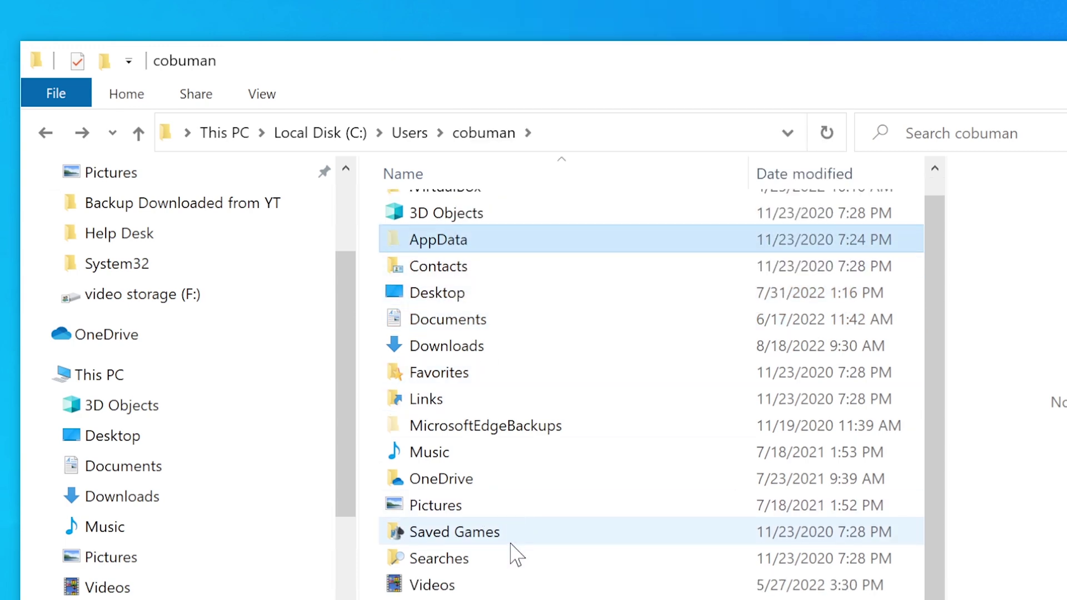
scroll(509, 552, up, 1)
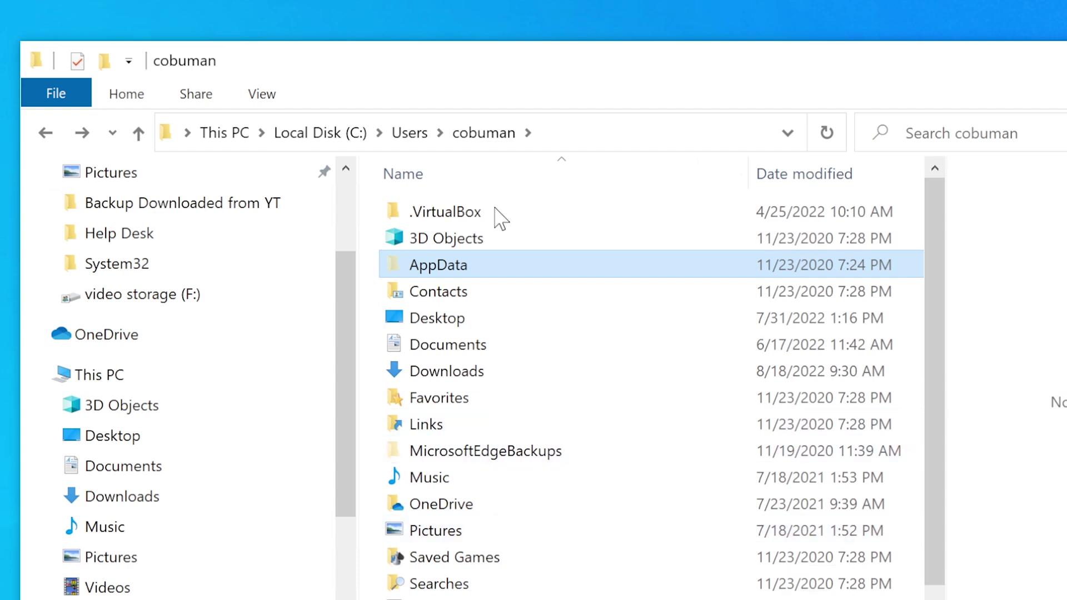
click(409, 133)
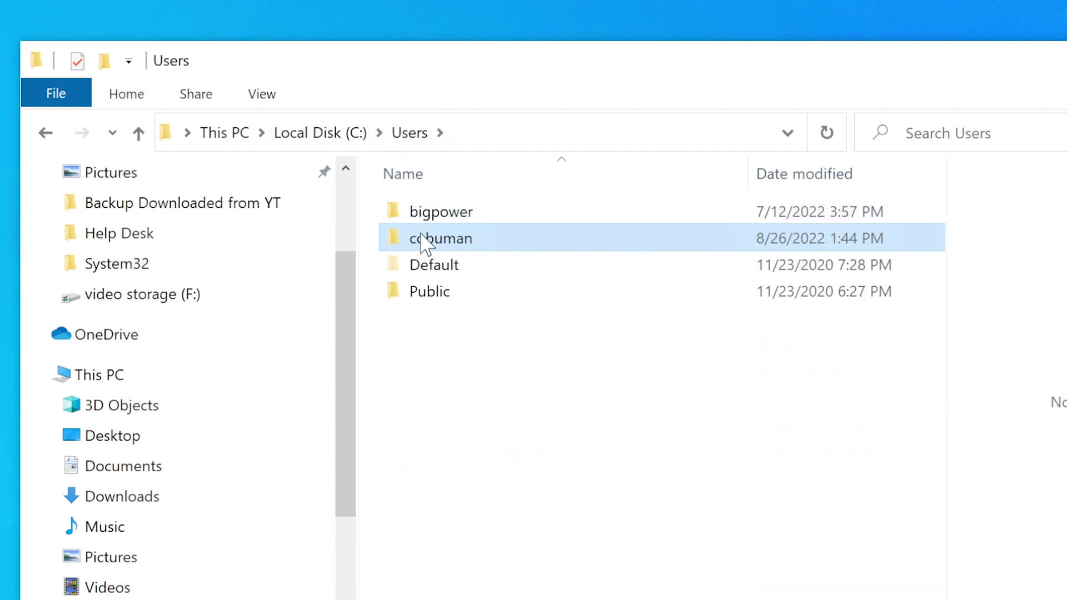
right_click(424, 241)
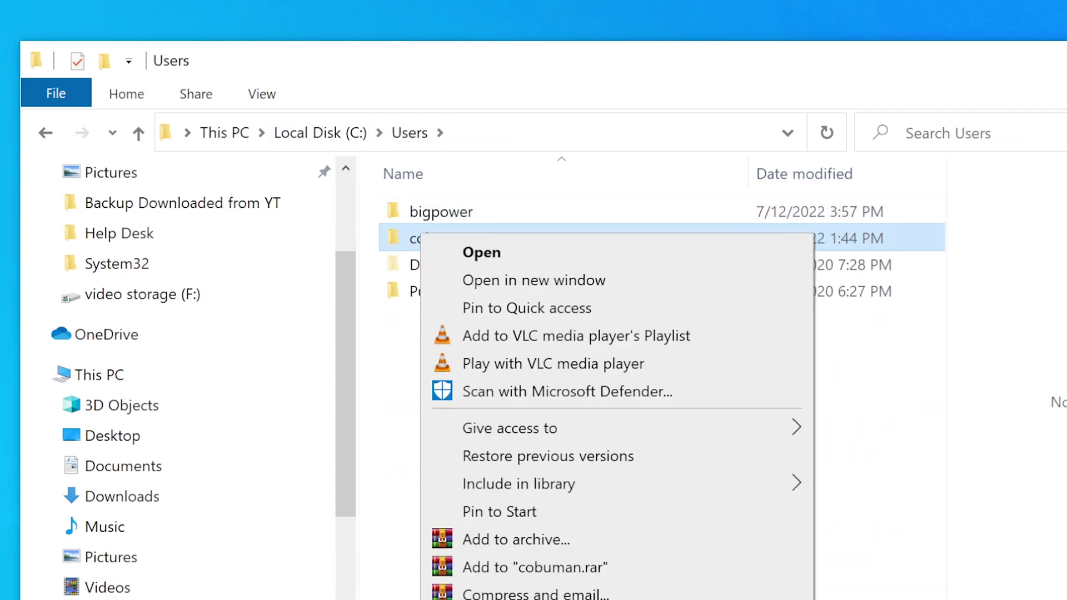
key(Escape)
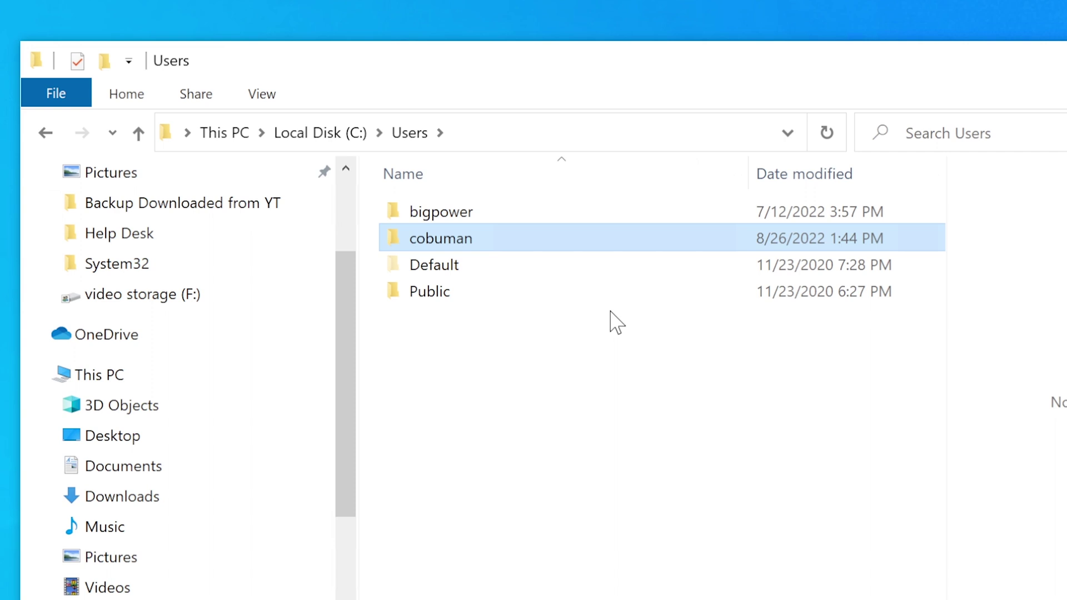
click(578, 411)
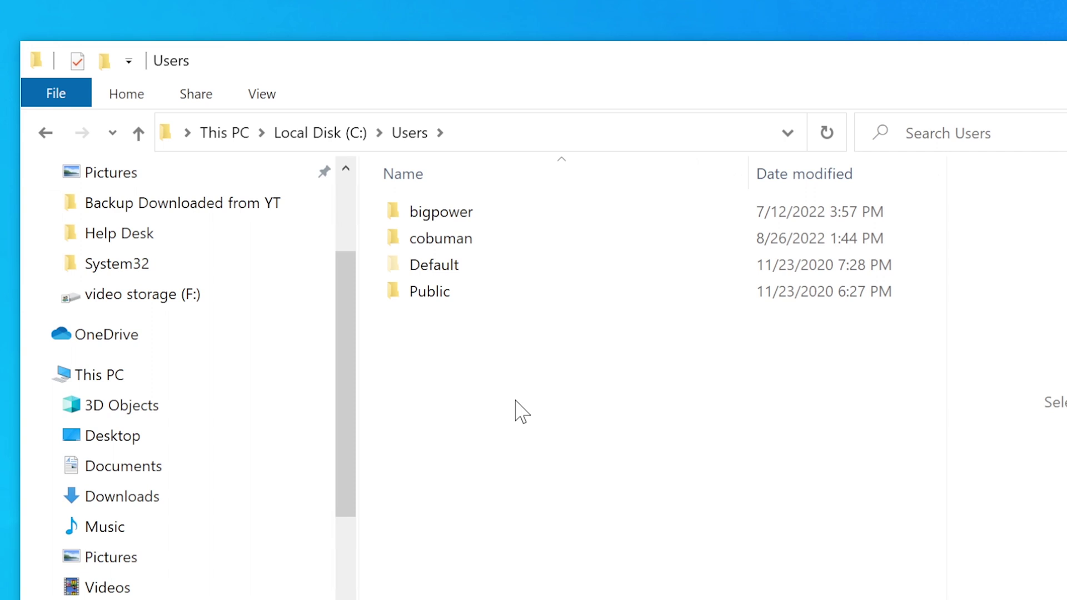
Check the cobuman folder's 739 MB size, deselect it, and go up to the root of Local Disk (C:).
mouse_move(442, 244)
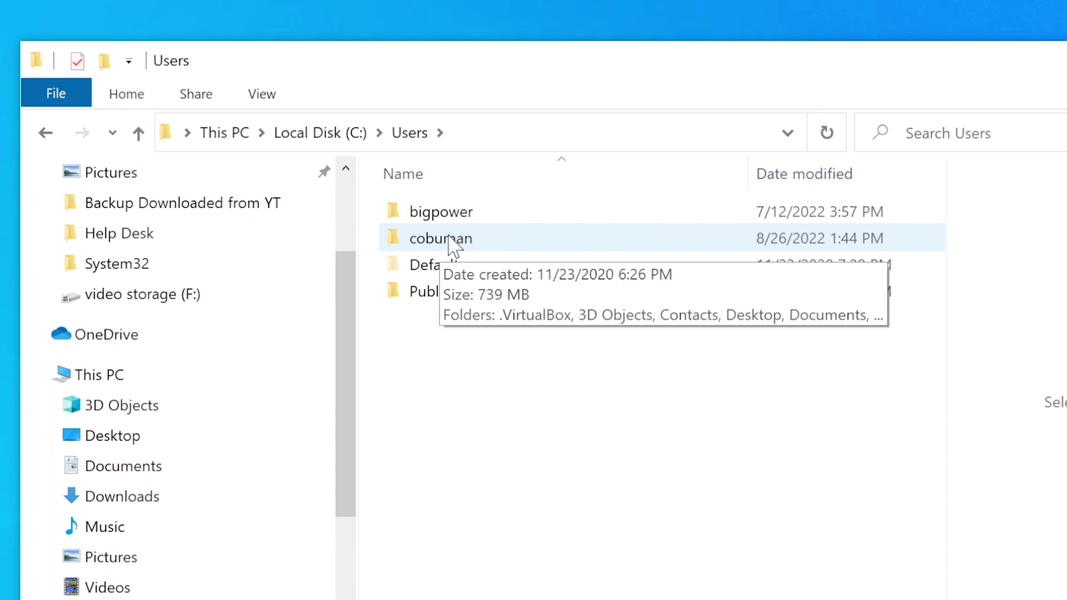
click(450, 248)
mouse_move(443, 240)
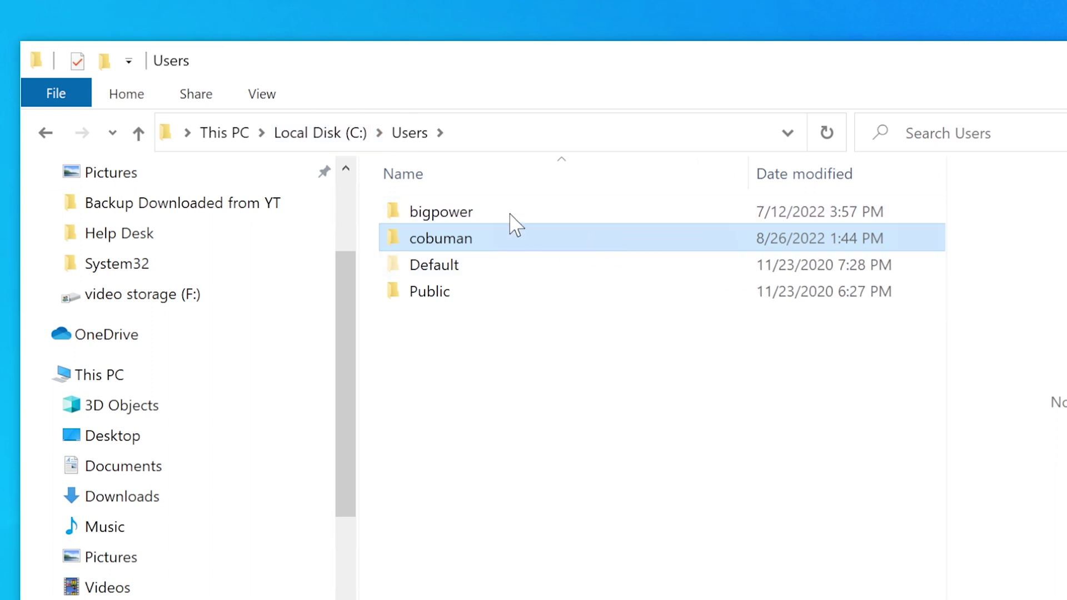
mouse_move(503, 216)
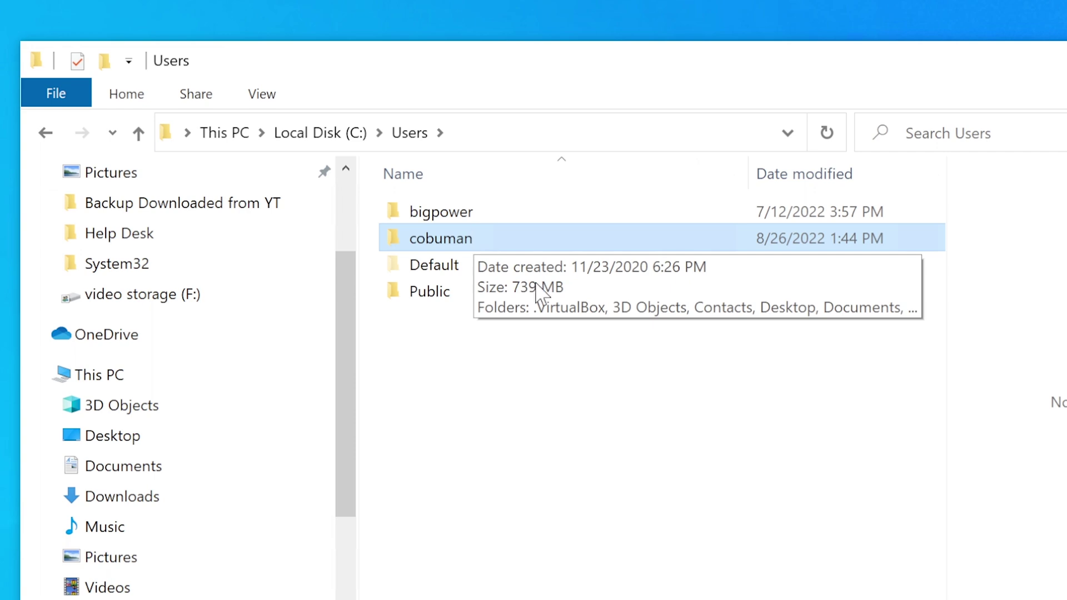
click(469, 386)
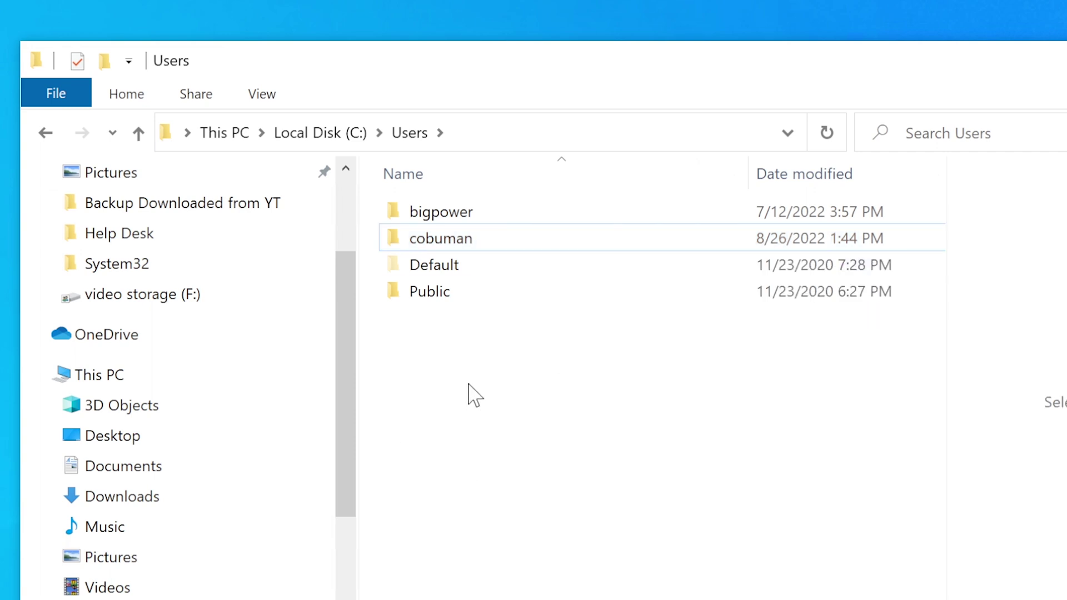
click(340, 136)
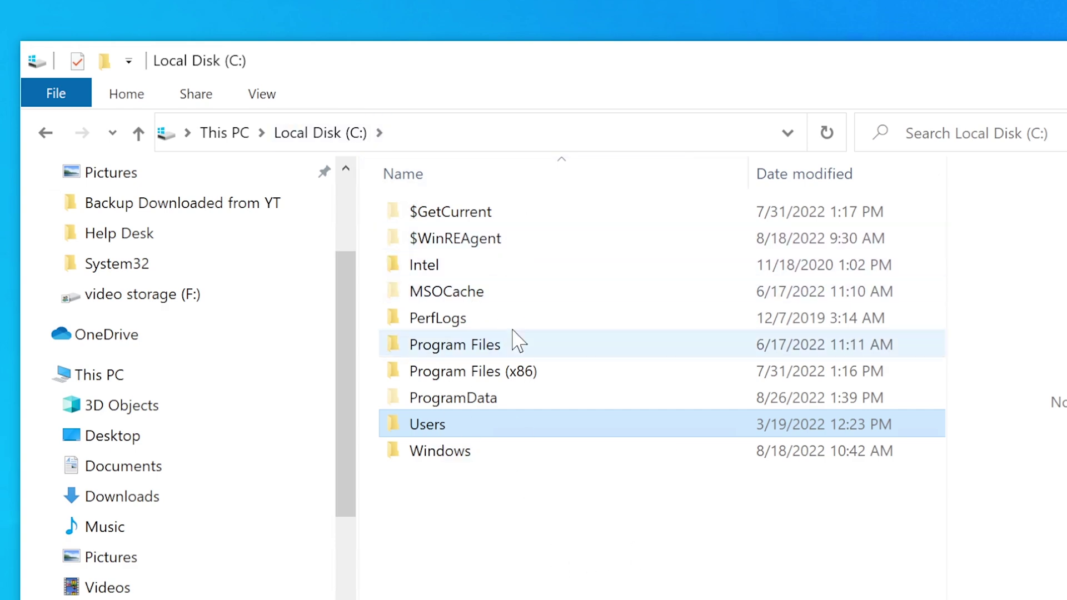
click(467, 370)
click(449, 512)
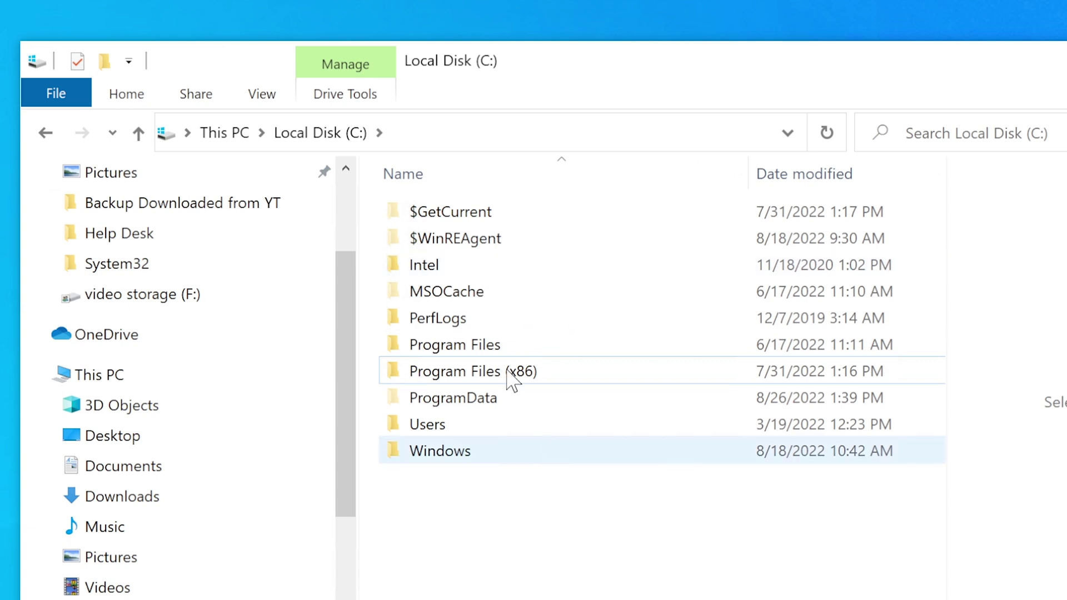
right_click(425, 523)
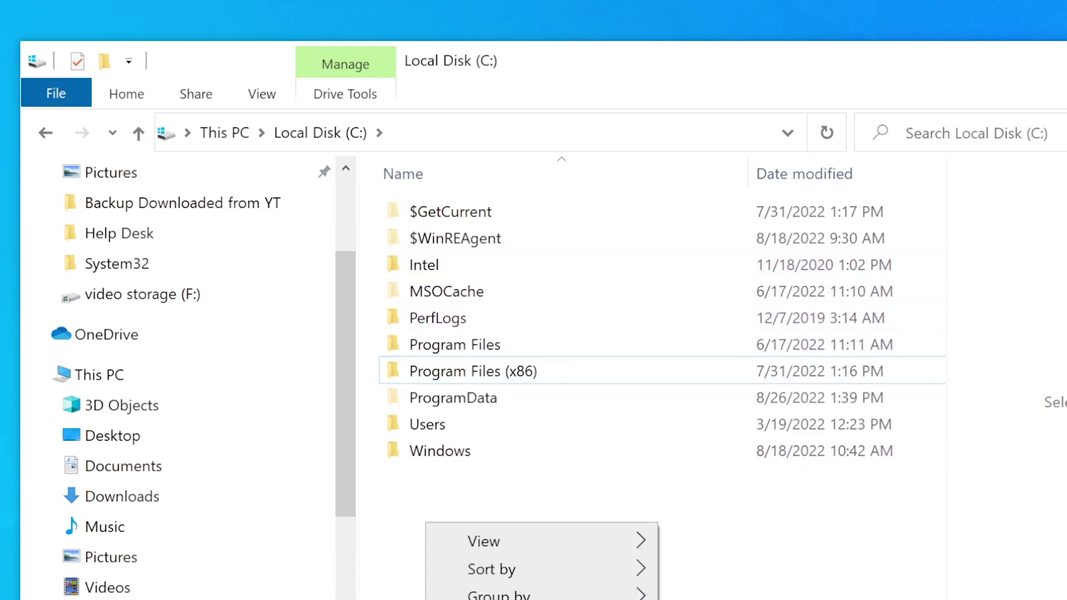
click(727, 552)
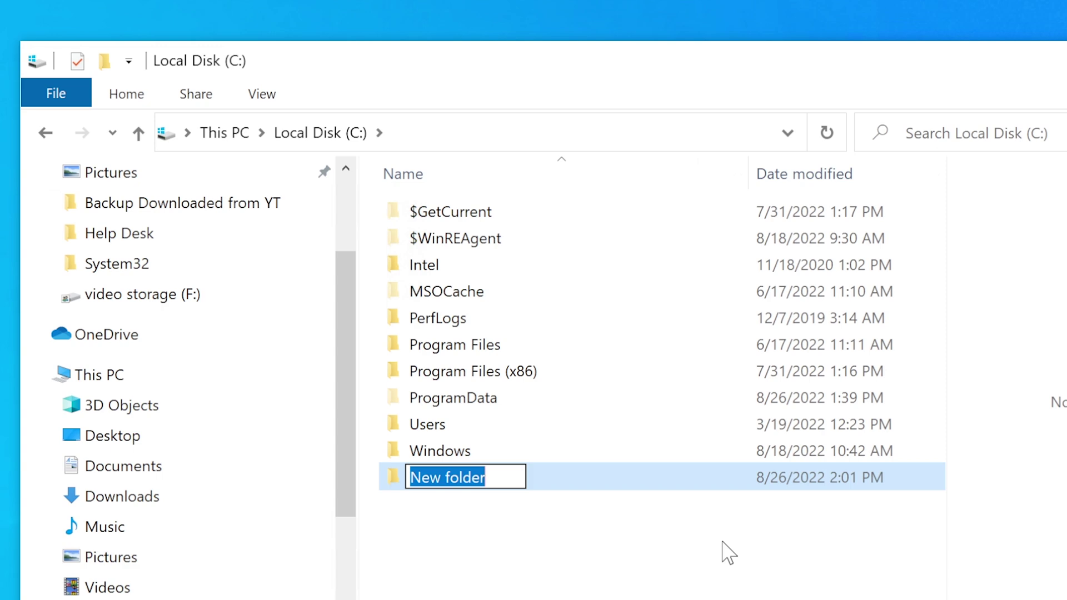
text(mybackup)
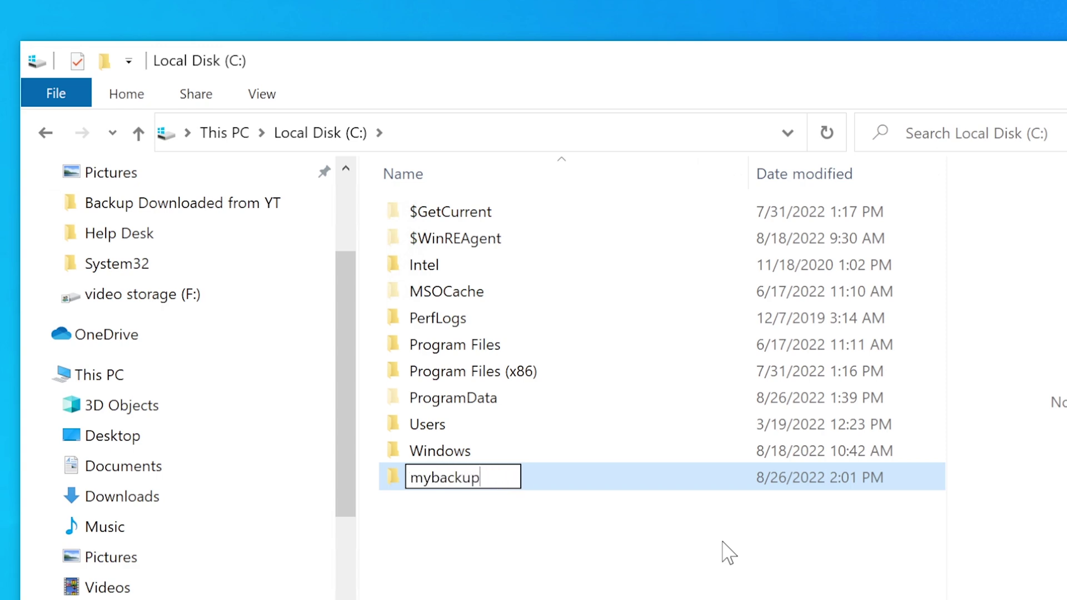
key(Return)
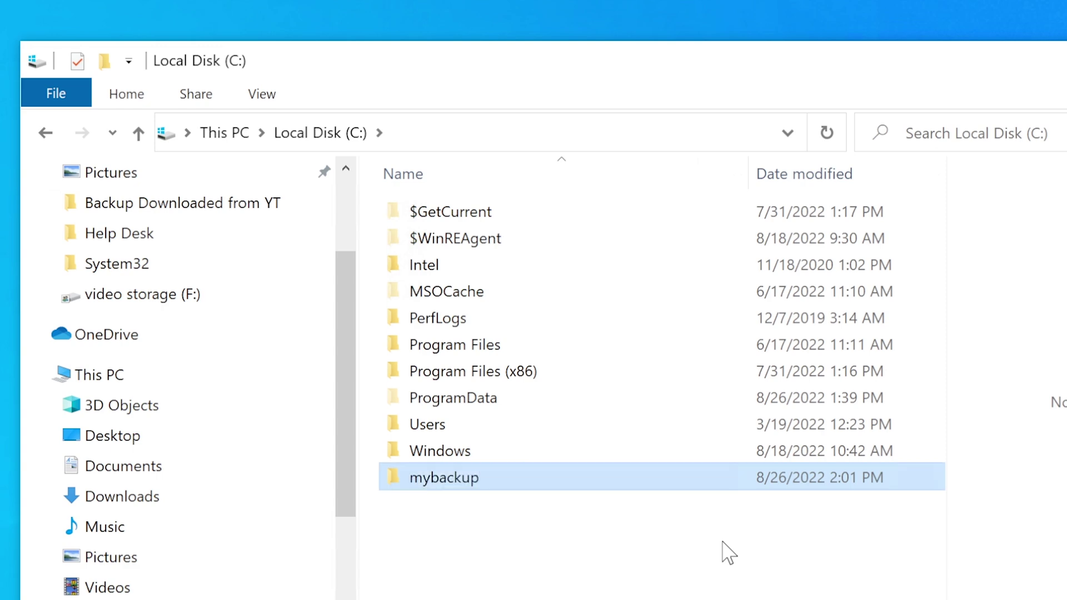
right_click(449, 484)
click(515, 391)
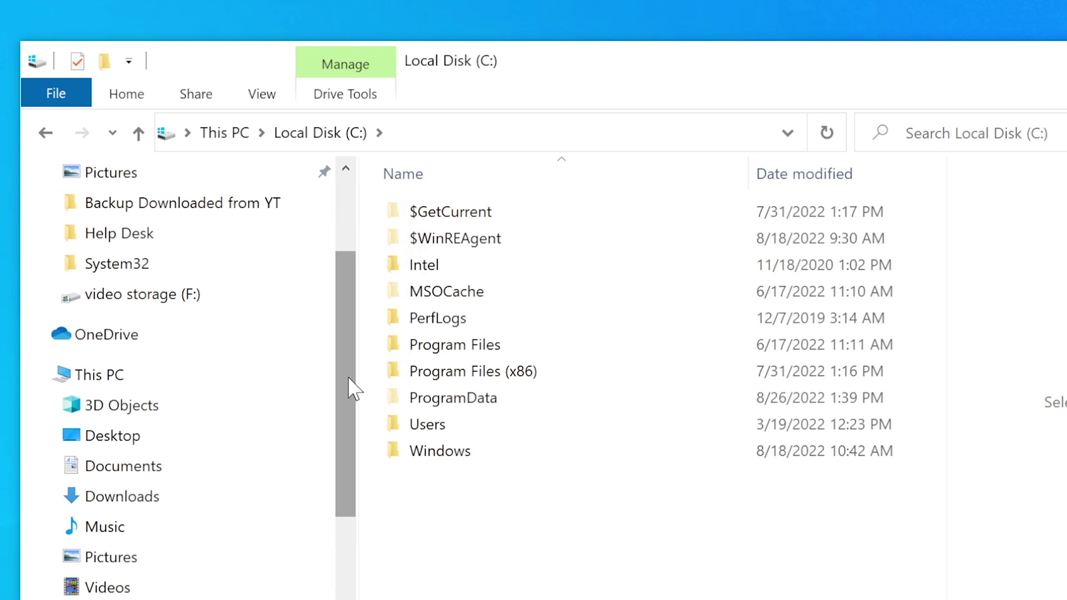
Open Users\cobuman and select its Desktop, Documents and Favorites folders in turn.
double_click(454, 432)
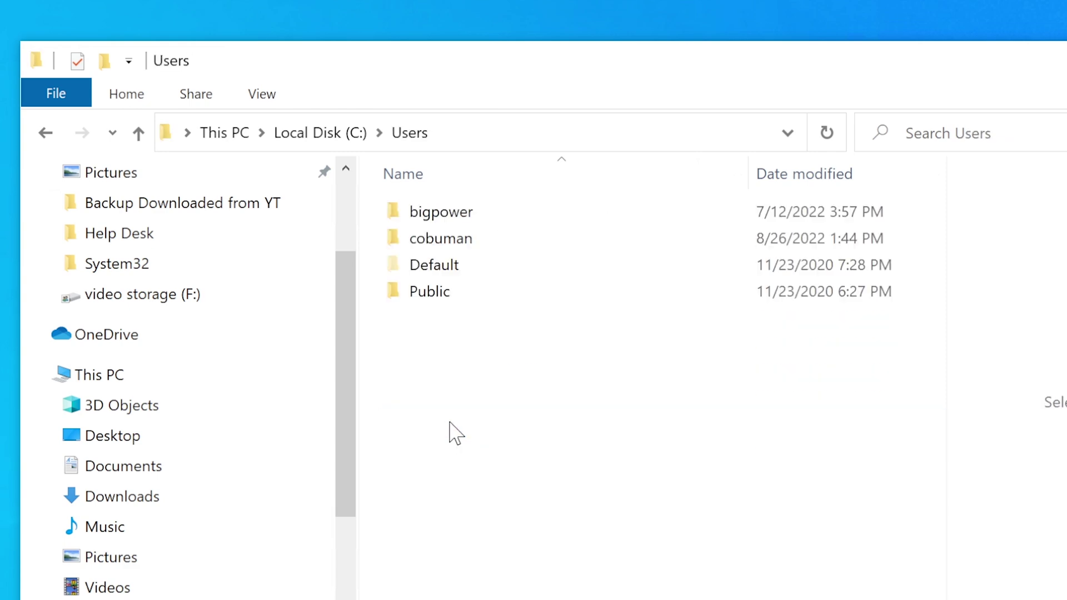
click(500, 245)
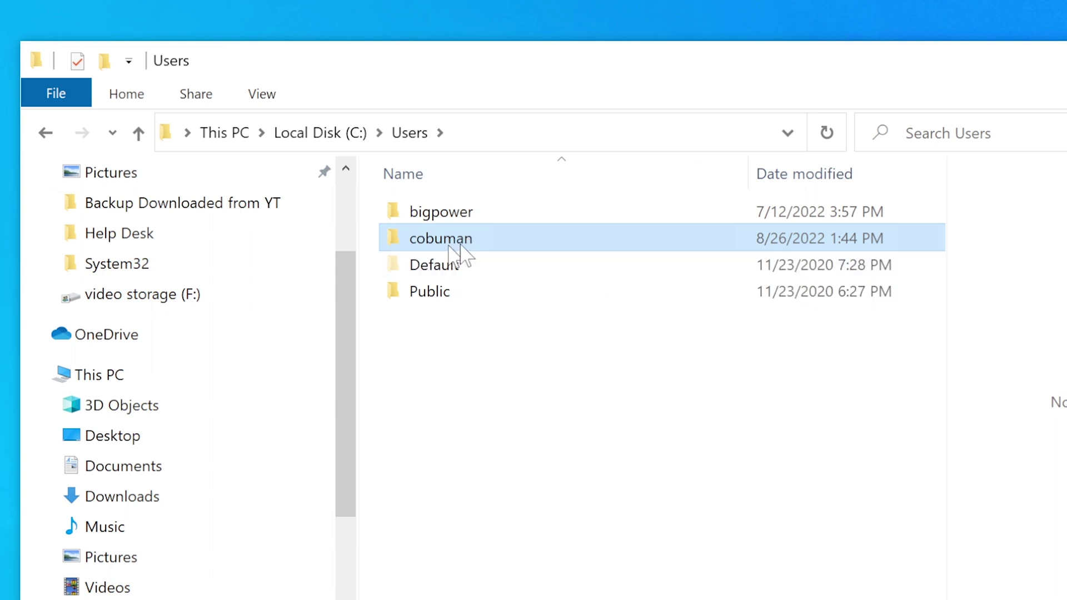
mouse_move(468, 243)
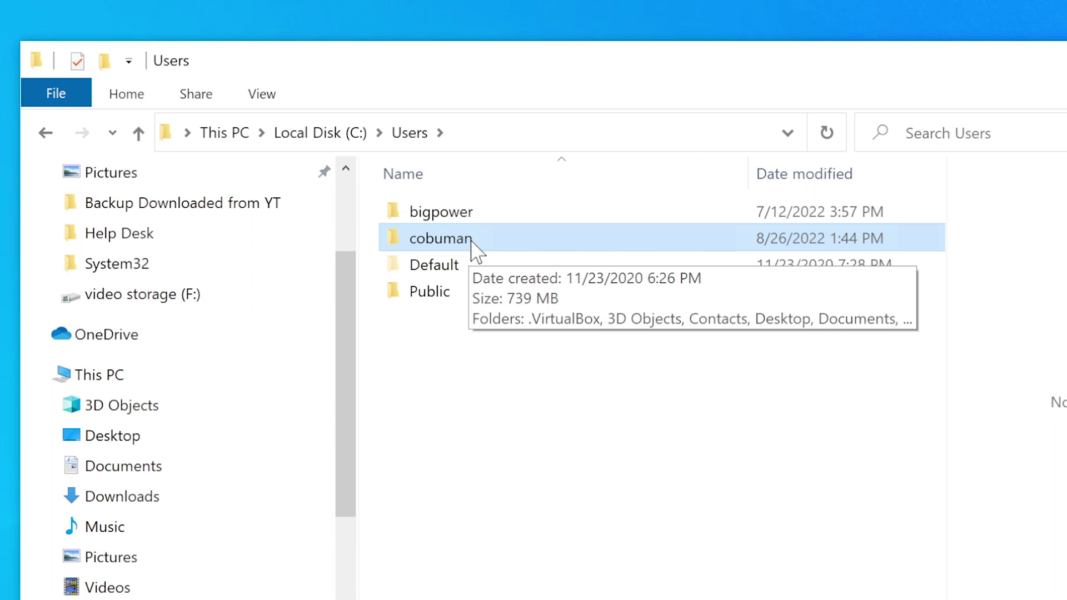
double_click(471, 240)
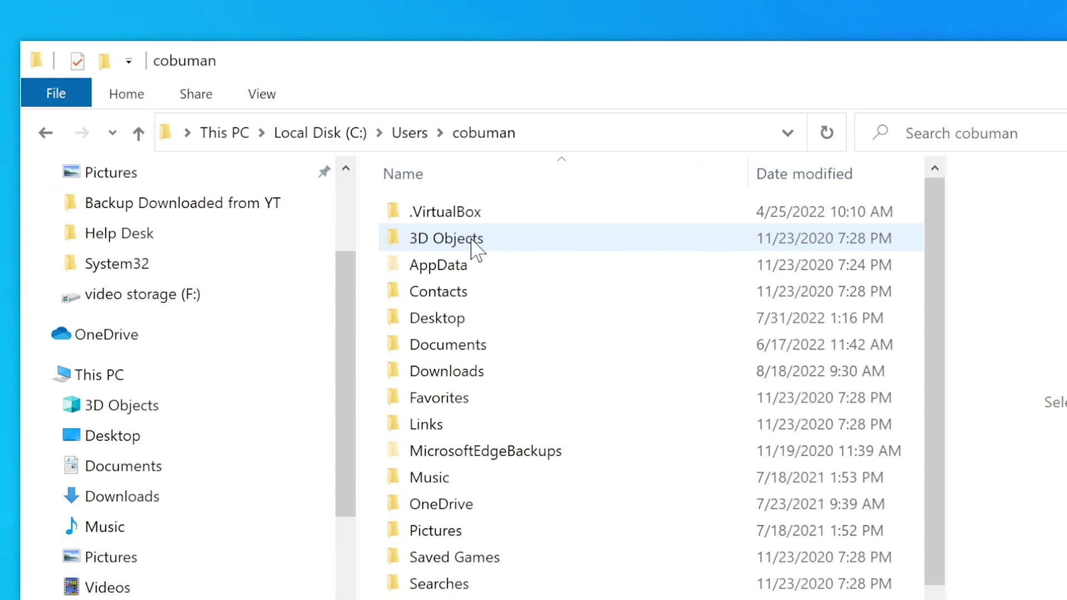
click(482, 320)
click(471, 349)
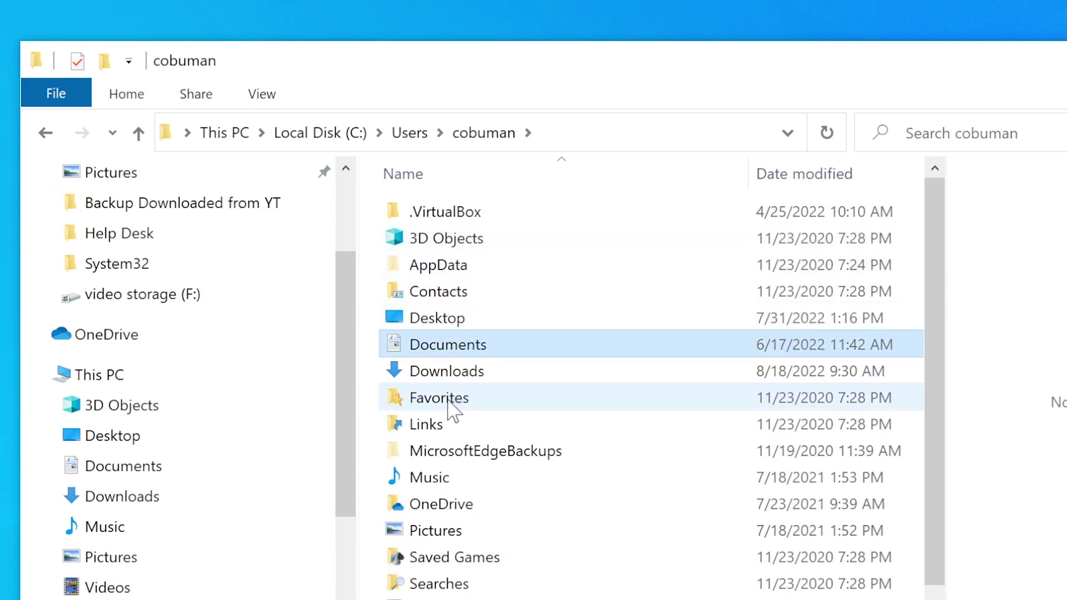
click(450, 401)
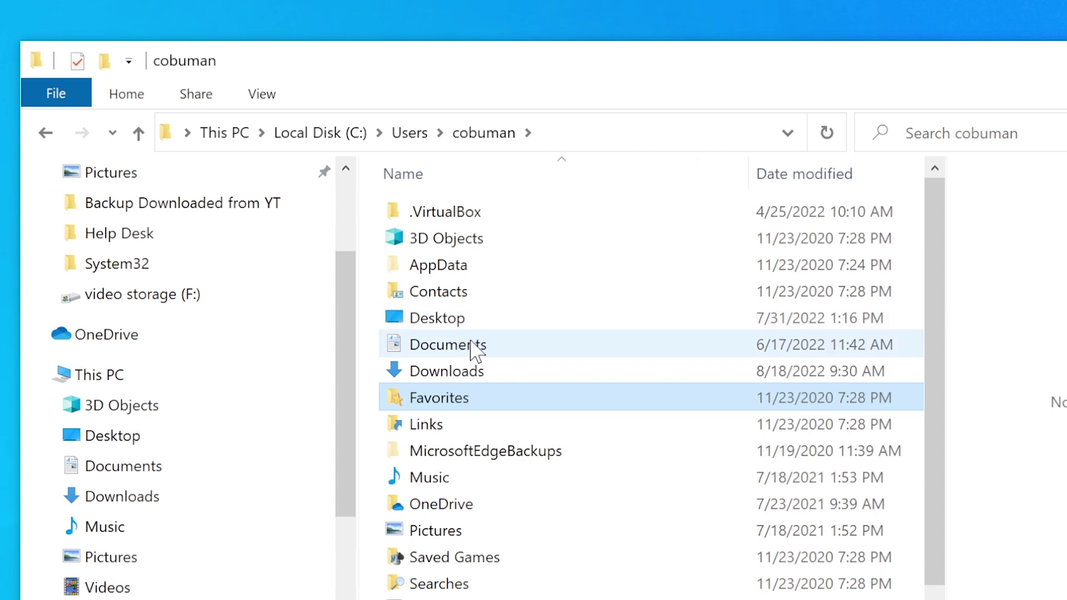
mouse_move(471, 341)
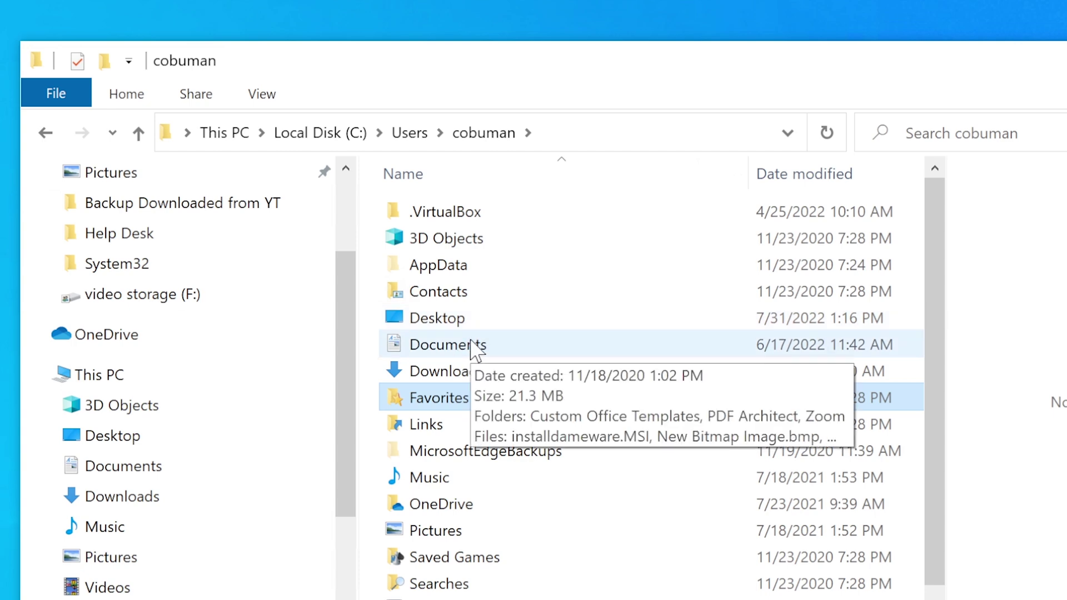